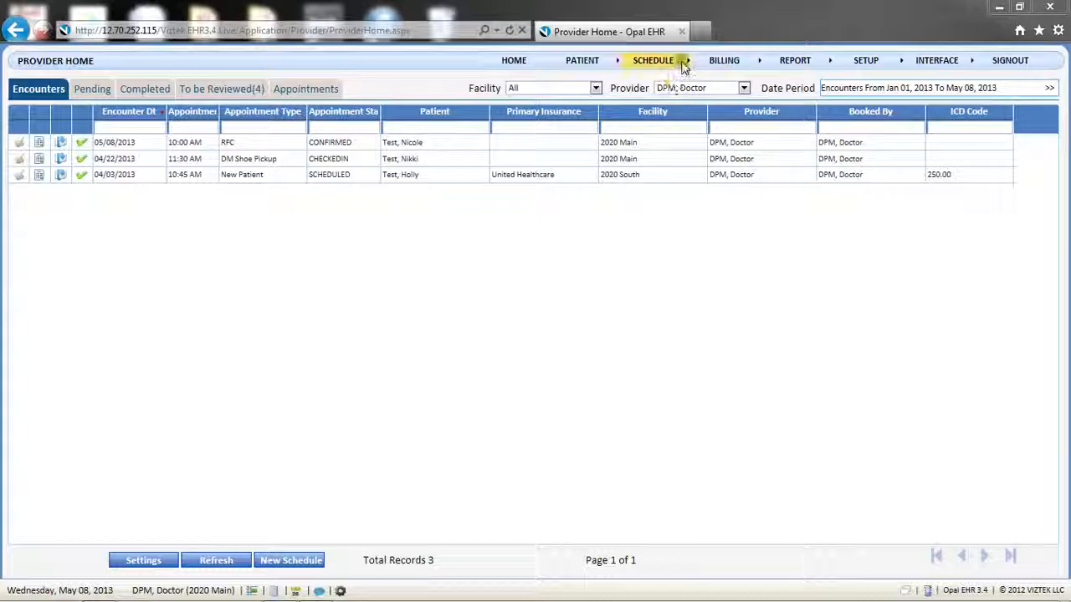
Bring up the Provider Appointments calendar for 5/8/2013 through Schedule > Provider Schedule
mouse_move(682, 60)
click(681, 80)
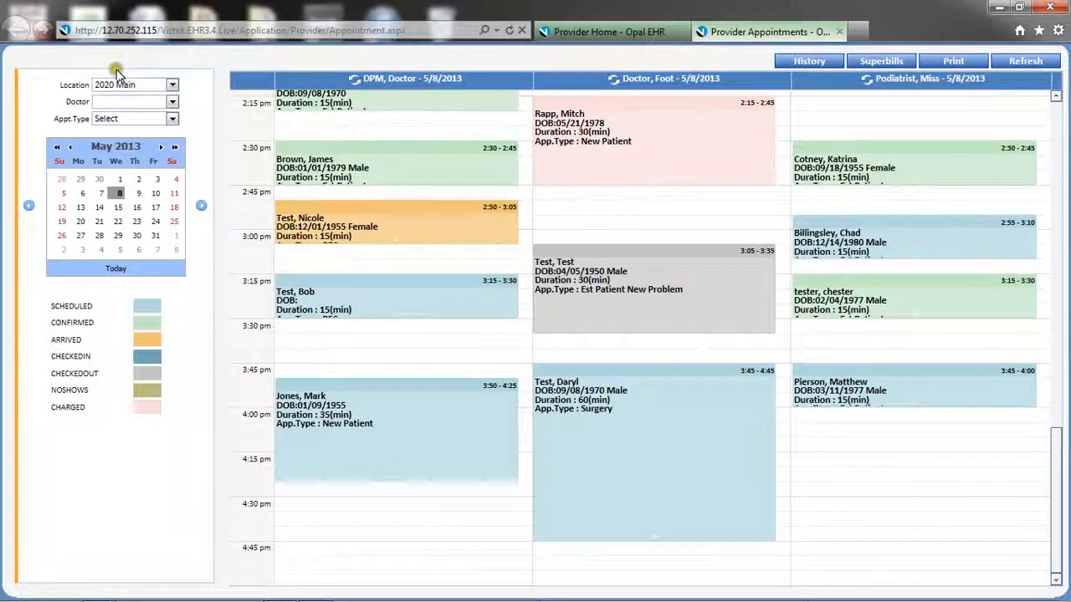
Switch the location to 2020 Main and select the empty 3:30 pm slot under DPM, Doctor
click(170, 86)
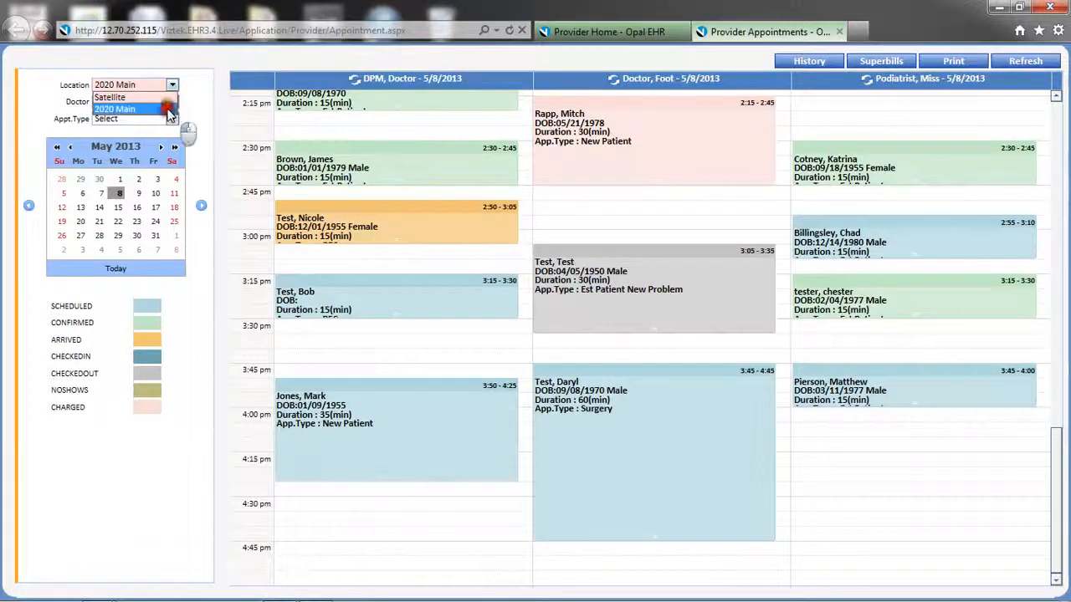
click(169, 111)
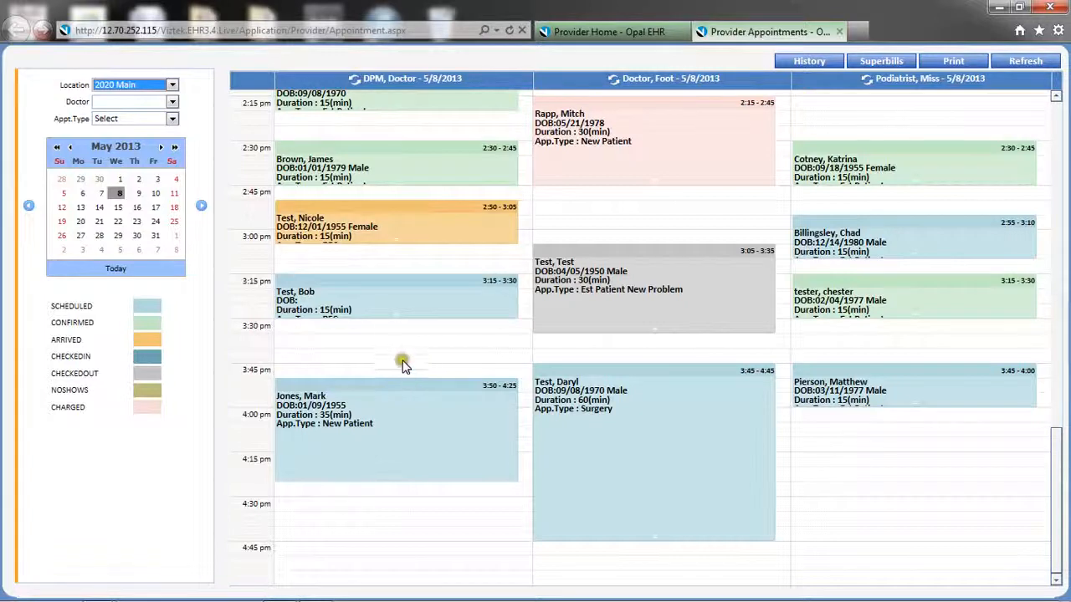
scroll(403, 355, up, 6)
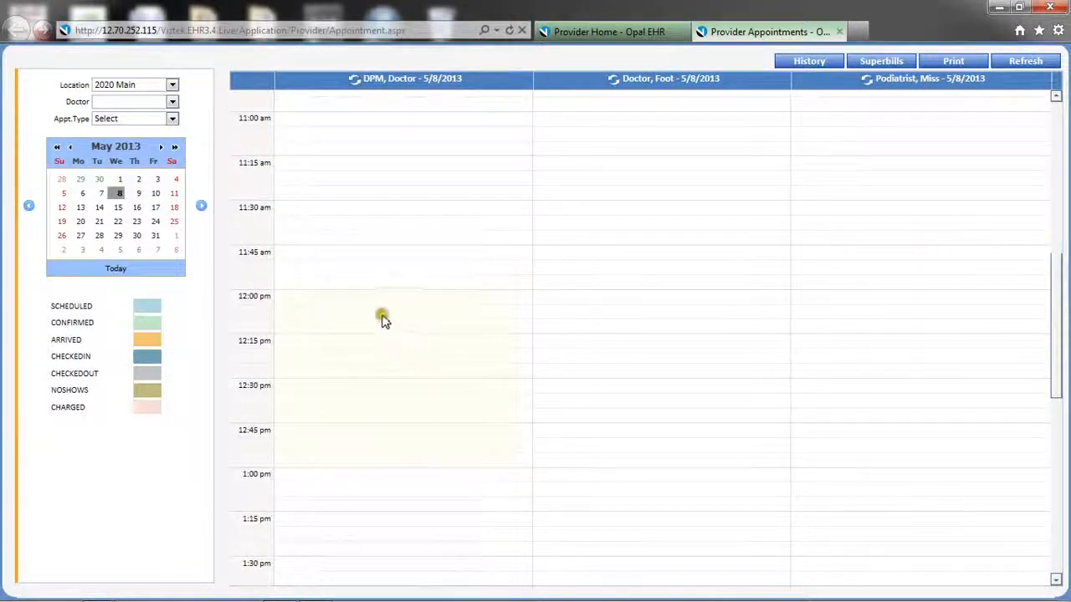
click(361, 491)
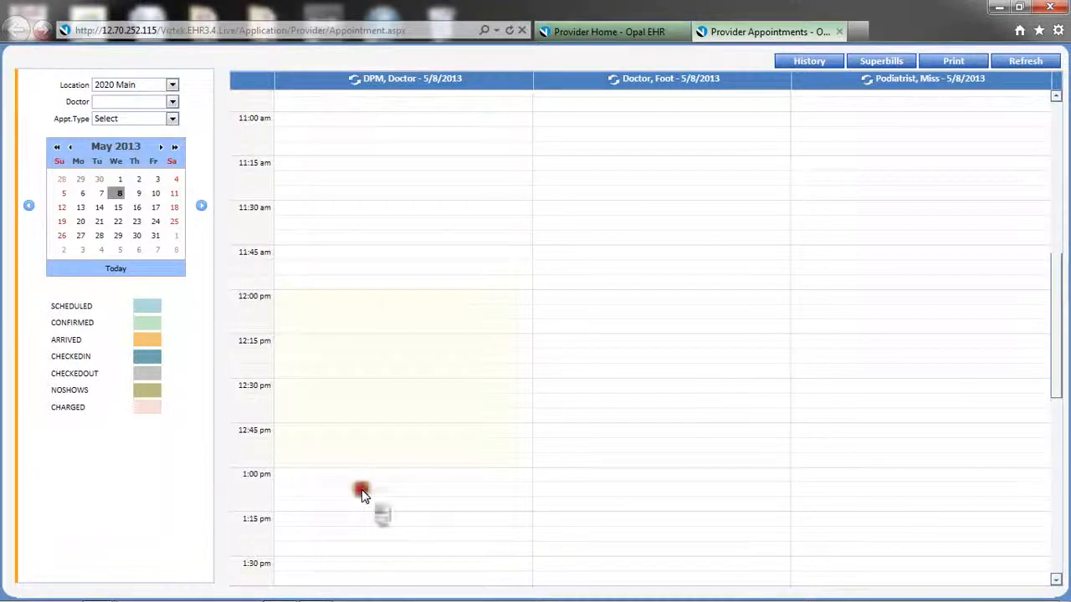
scroll(361, 494, down, 6)
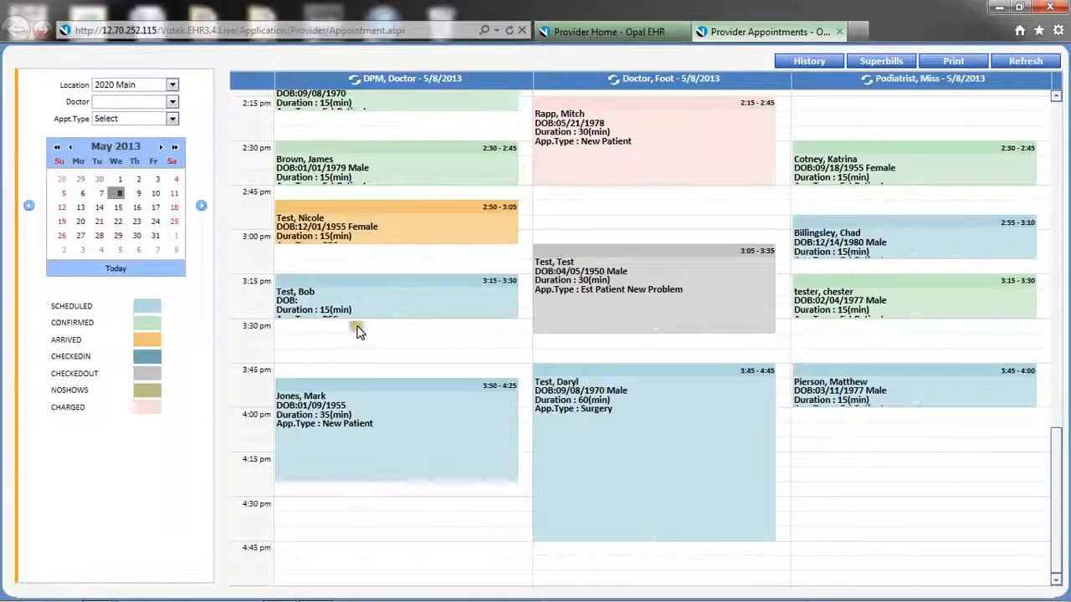
drag(357, 332, 357, 355)
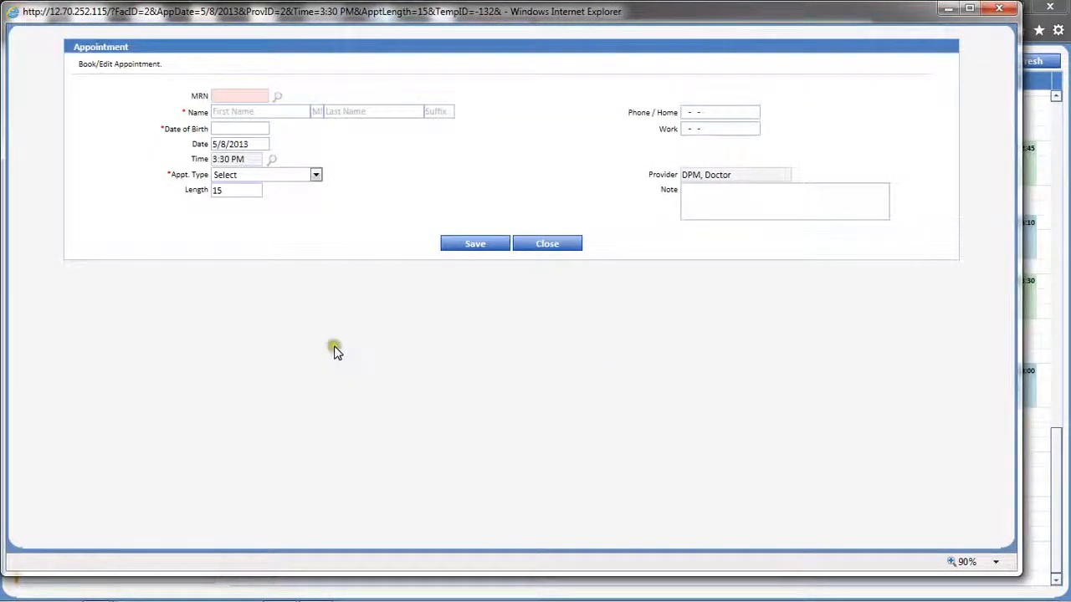
Skip patient search and enter the new patient's first name, last name and date of birth
click(278, 100)
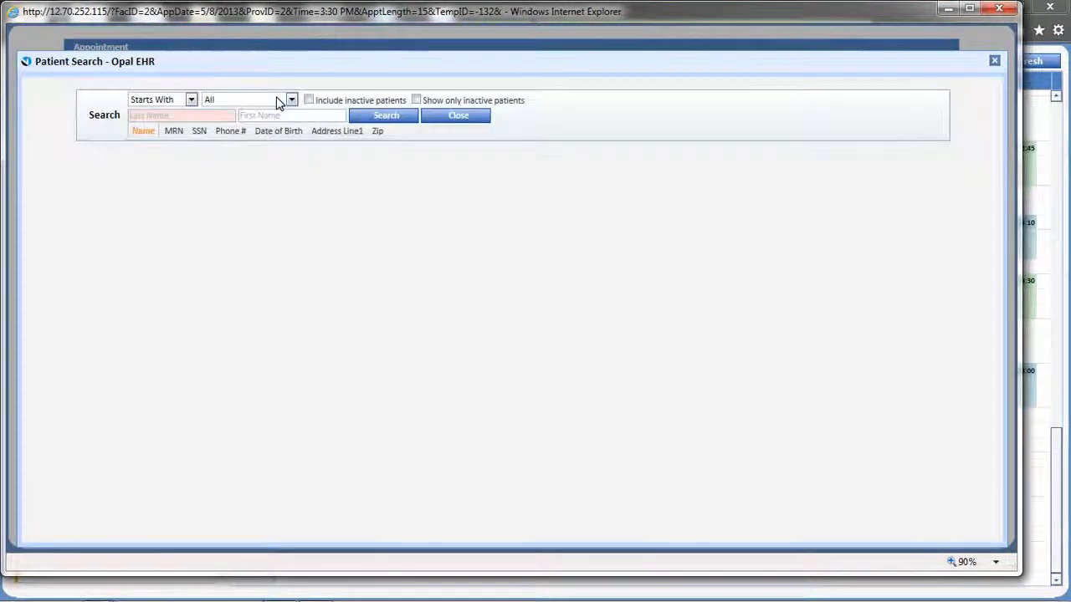
click(455, 122)
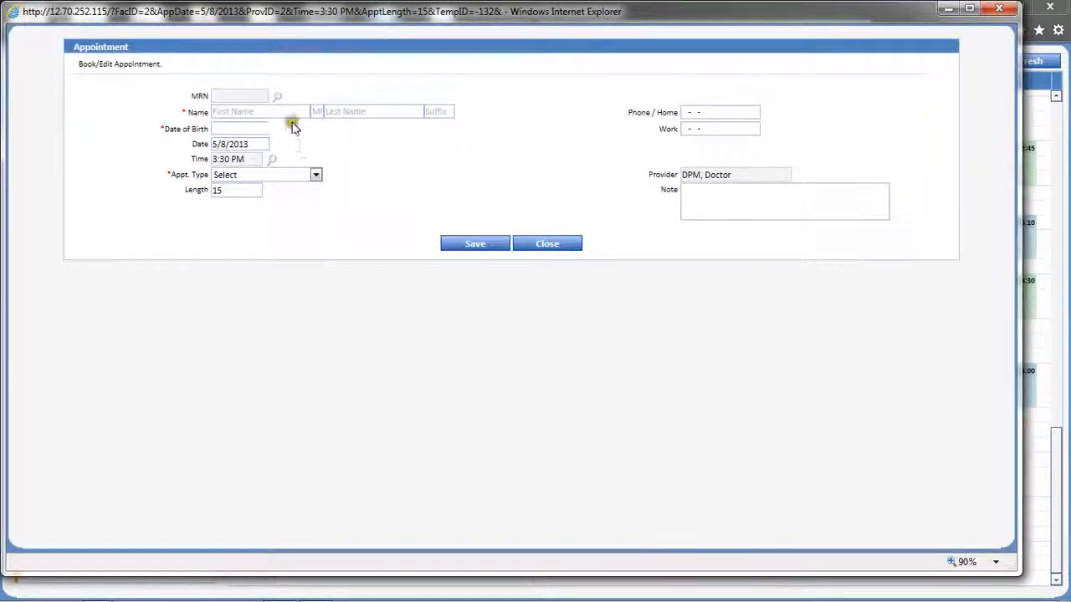
click(287, 112)
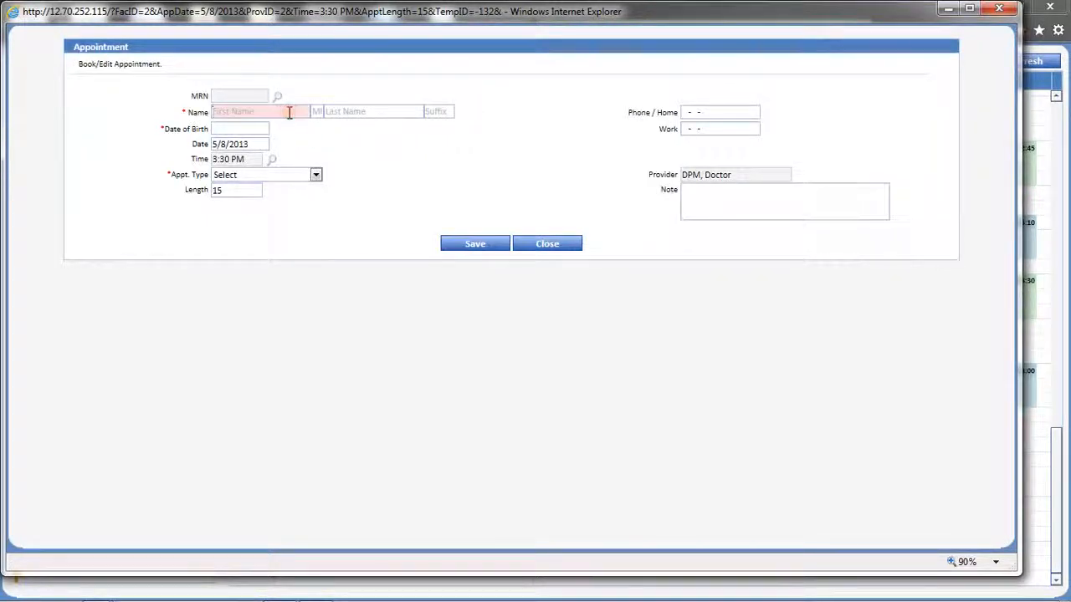
key(Tab)
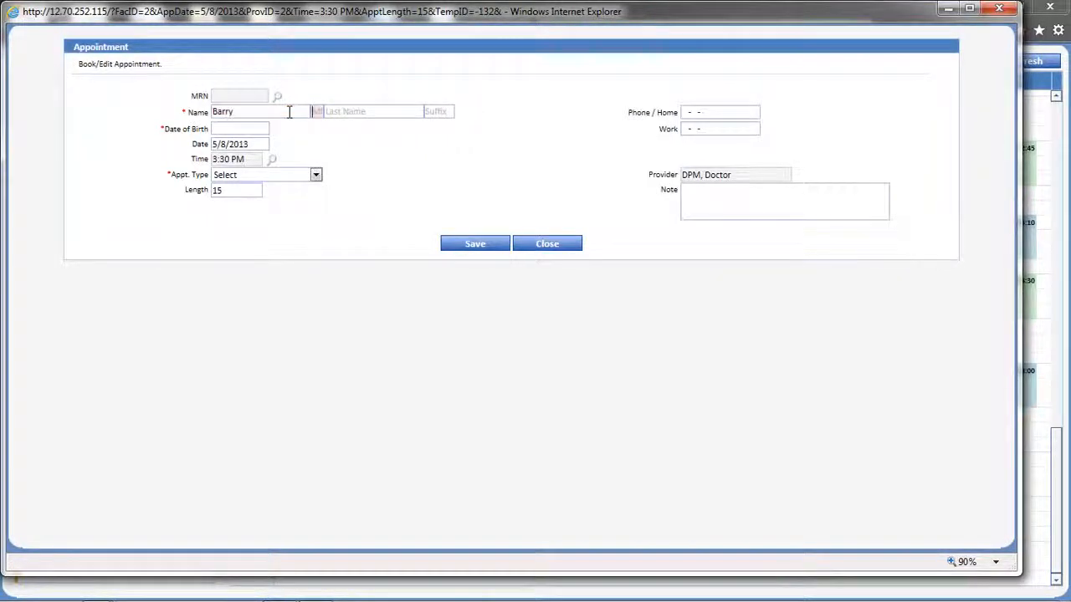
key(Tab)
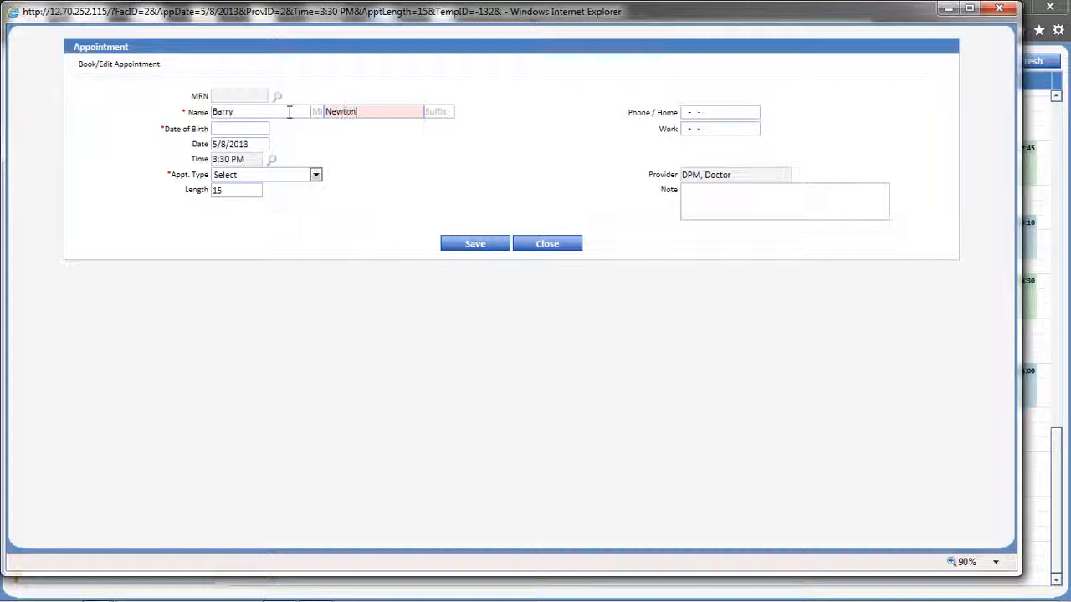
click(230, 129)
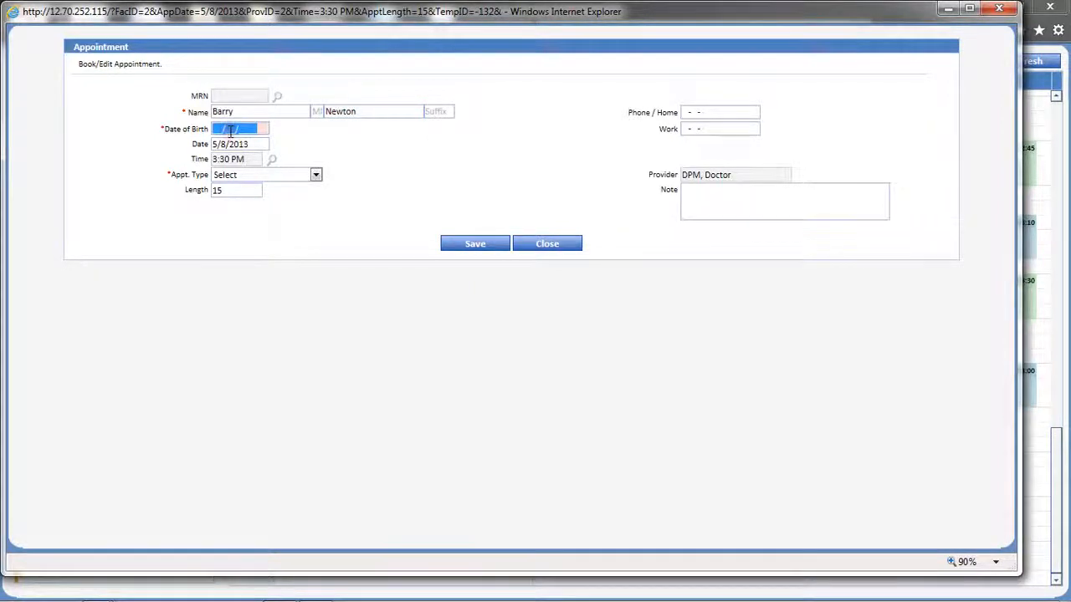
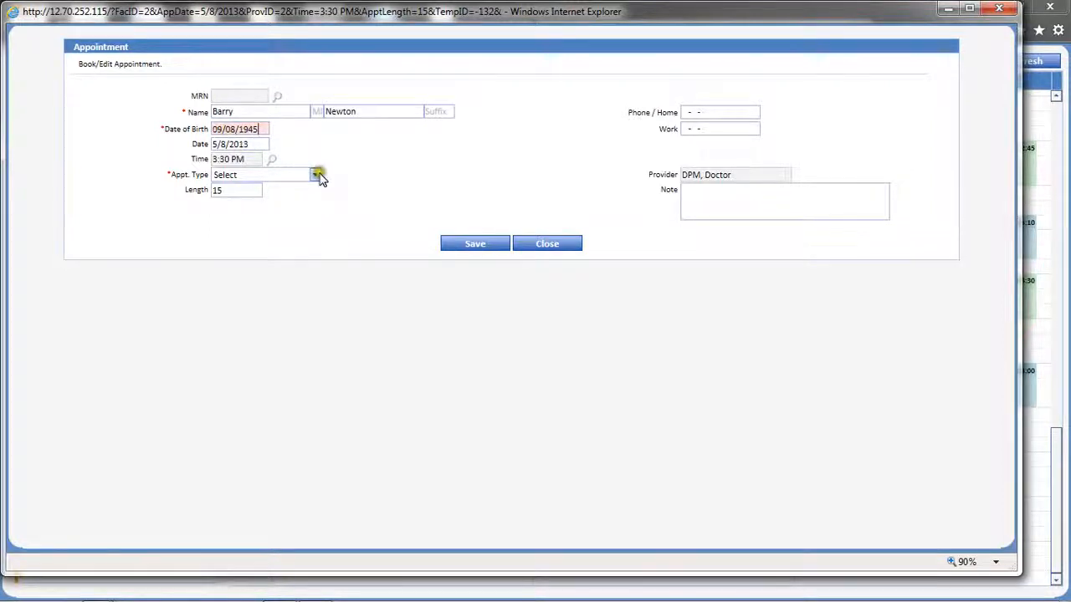
Make it a 45-minute New Patient appointment with note 'rt heel pain' and save
click(317, 176)
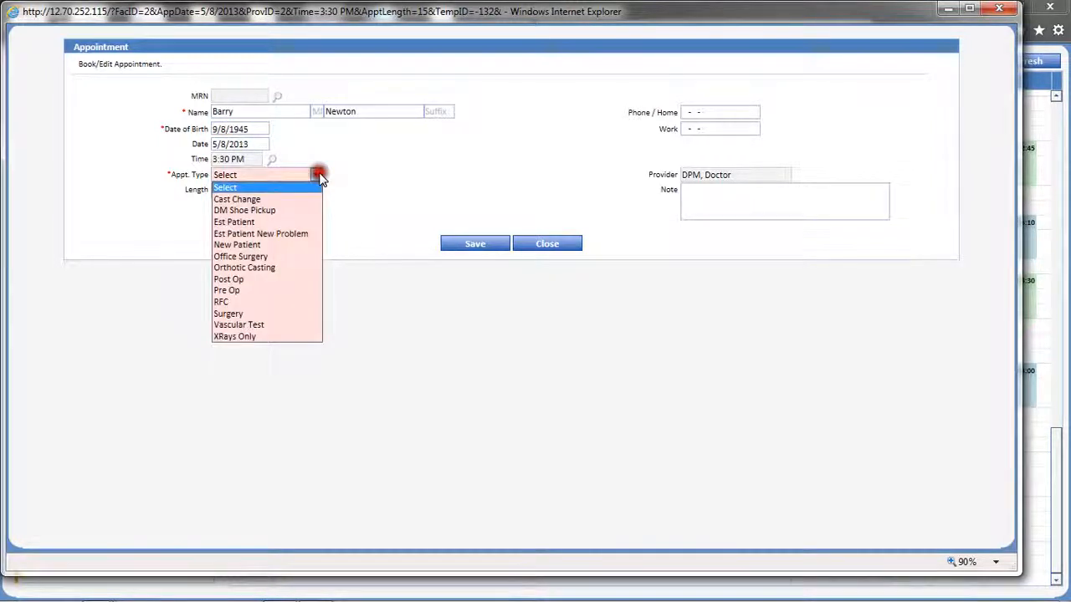
click(306, 245)
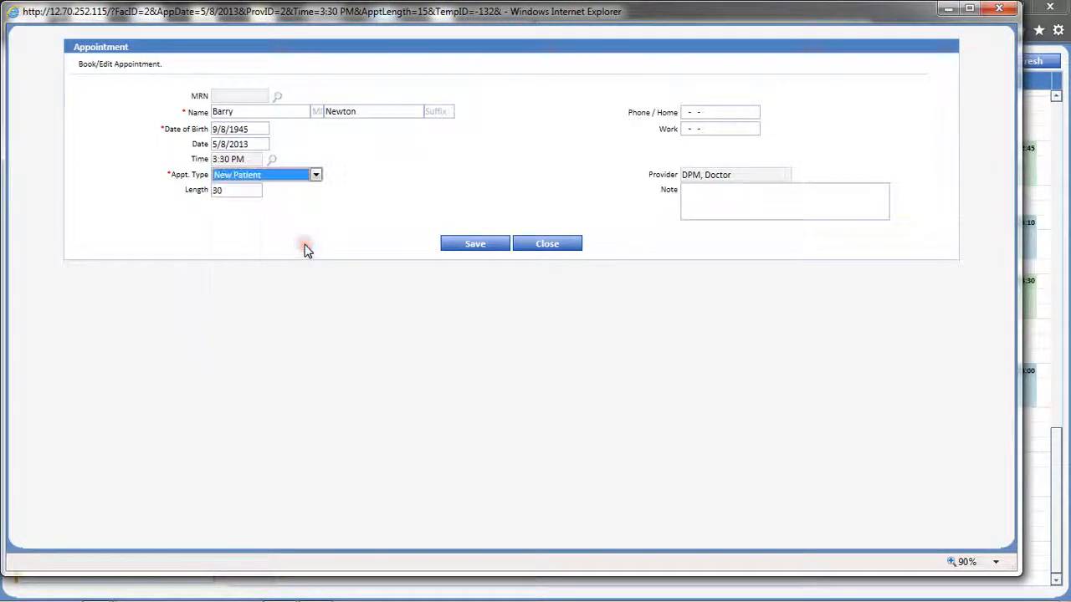
click(248, 192)
drag(247, 192, 208, 191)
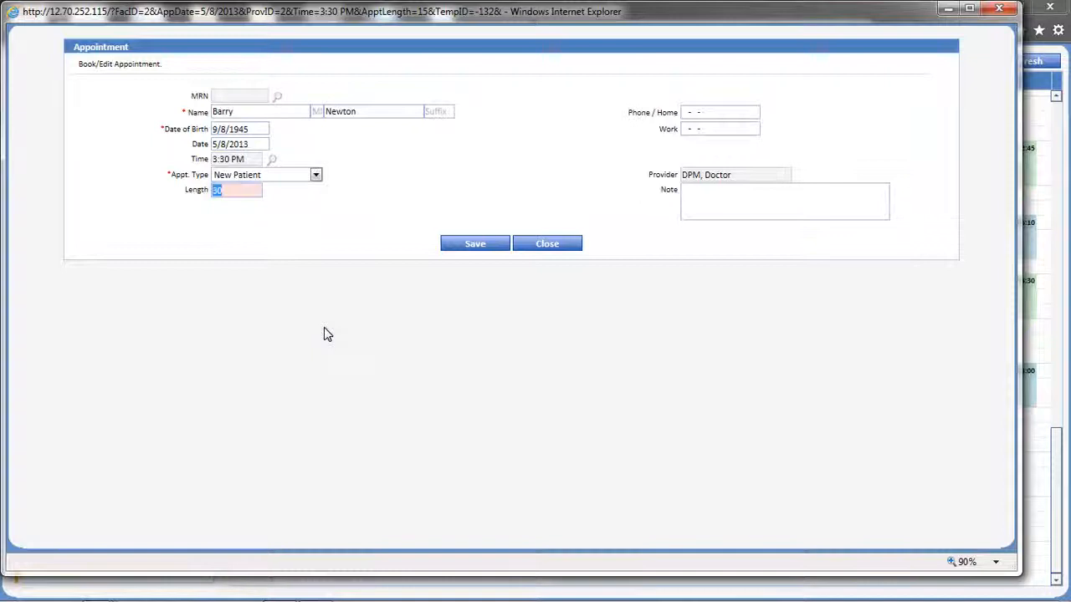
text(45)
click(755, 199)
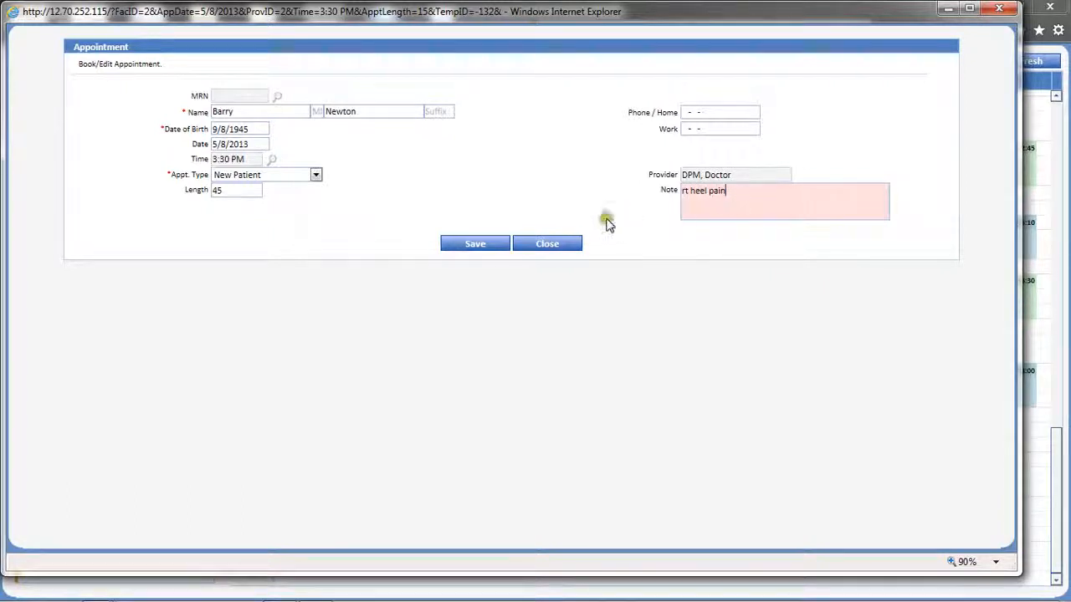
click(492, 249)
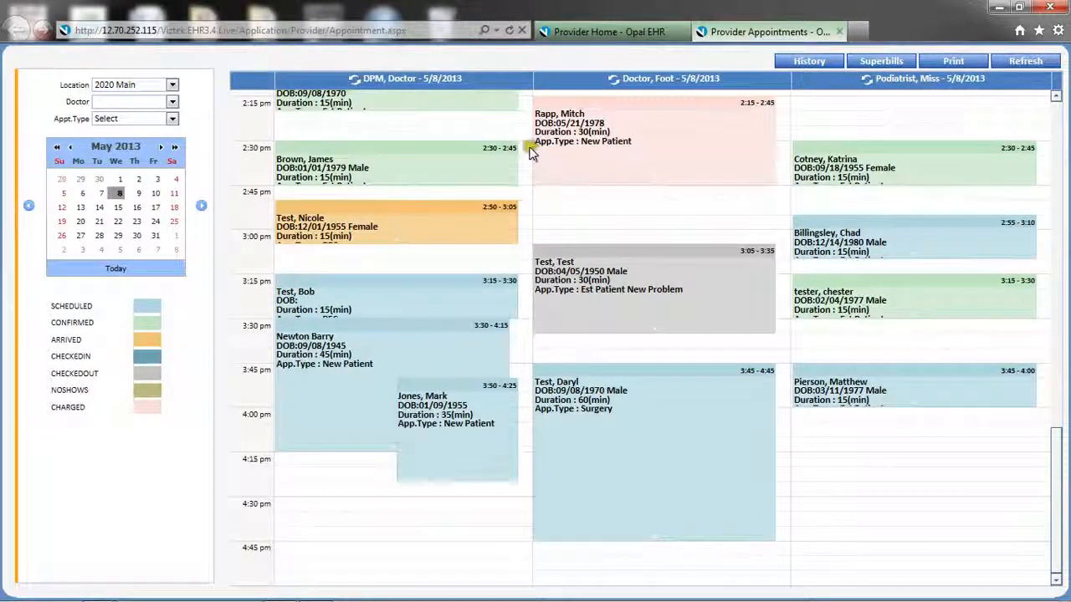
Discard a stray 2:30 booking, move the 2:50 appointment to the second provider, open 3:15
drag(526, 152, 525, 173)
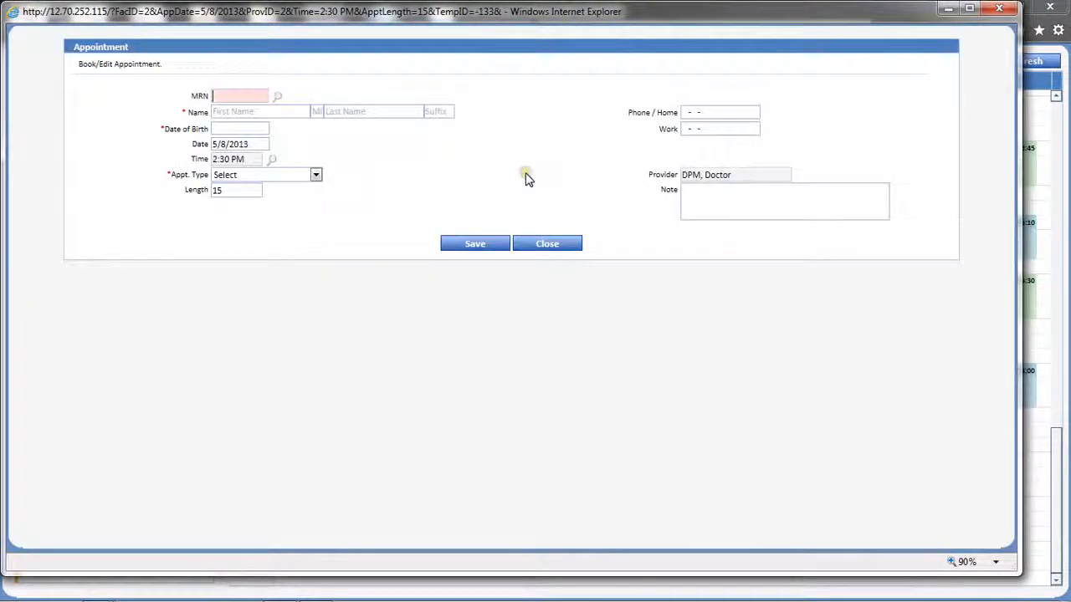
click(547, 244)
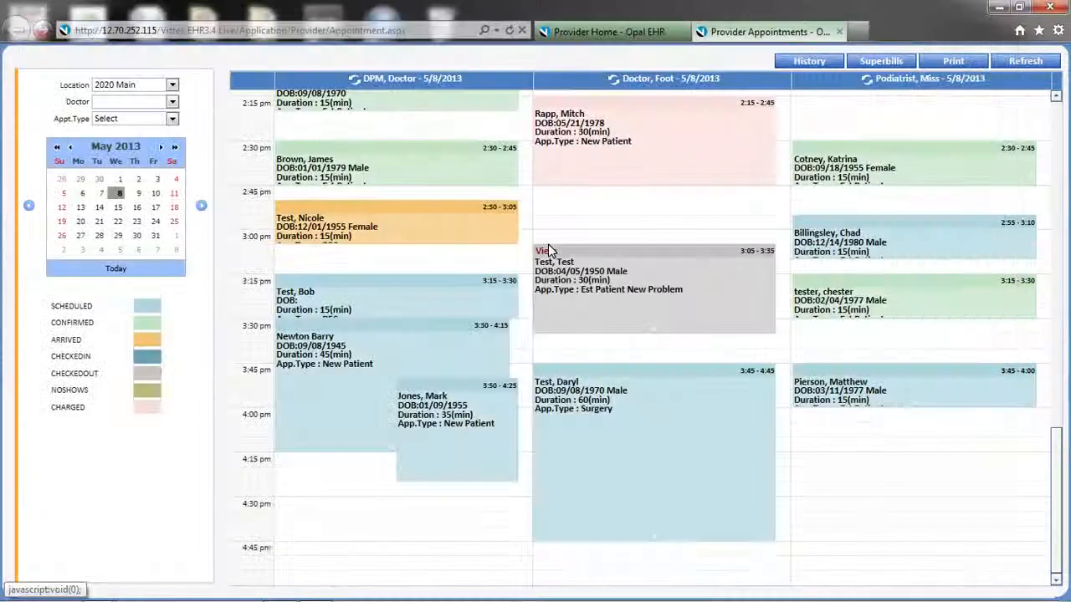
click(416, 208)
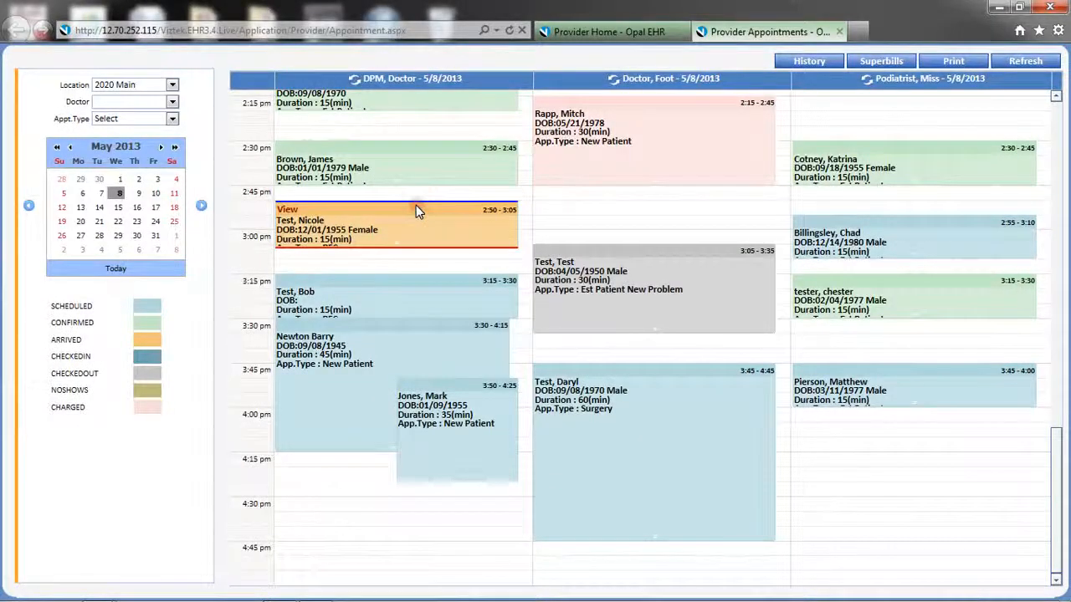
drag(416, 207, 581, 209)
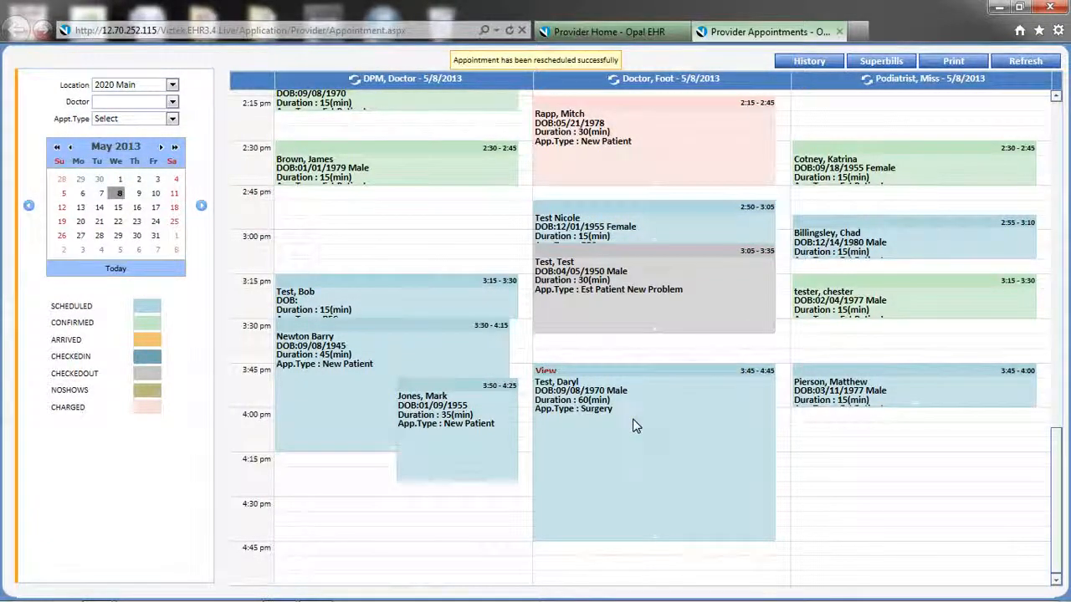
double_click(410, 302)
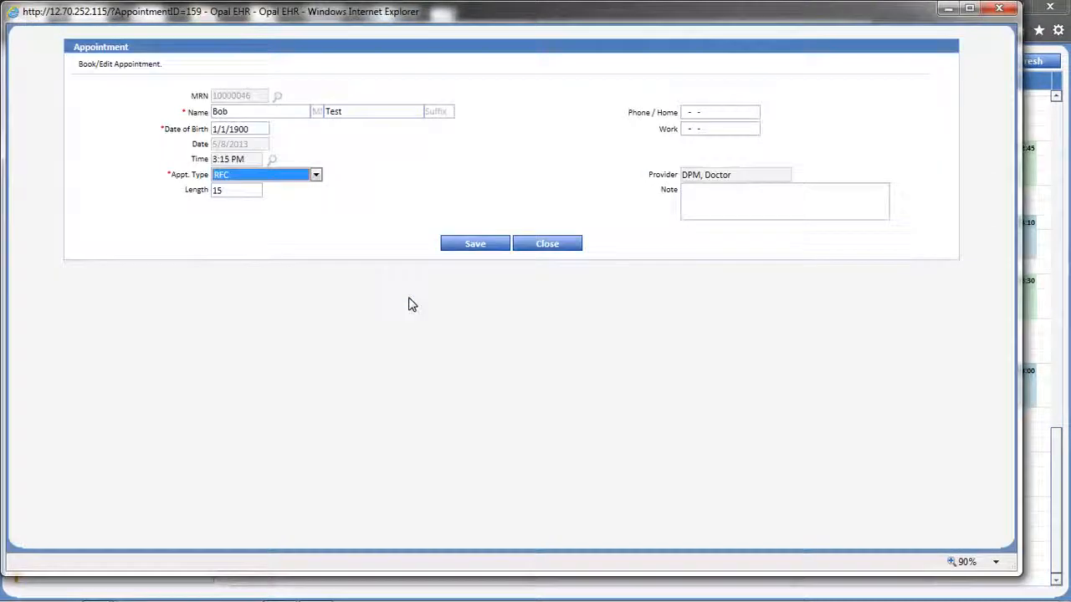
Close the 3:15 RFC appointment's details and bring up the 2:30 DPM appointment's status menu
click(520, 251)
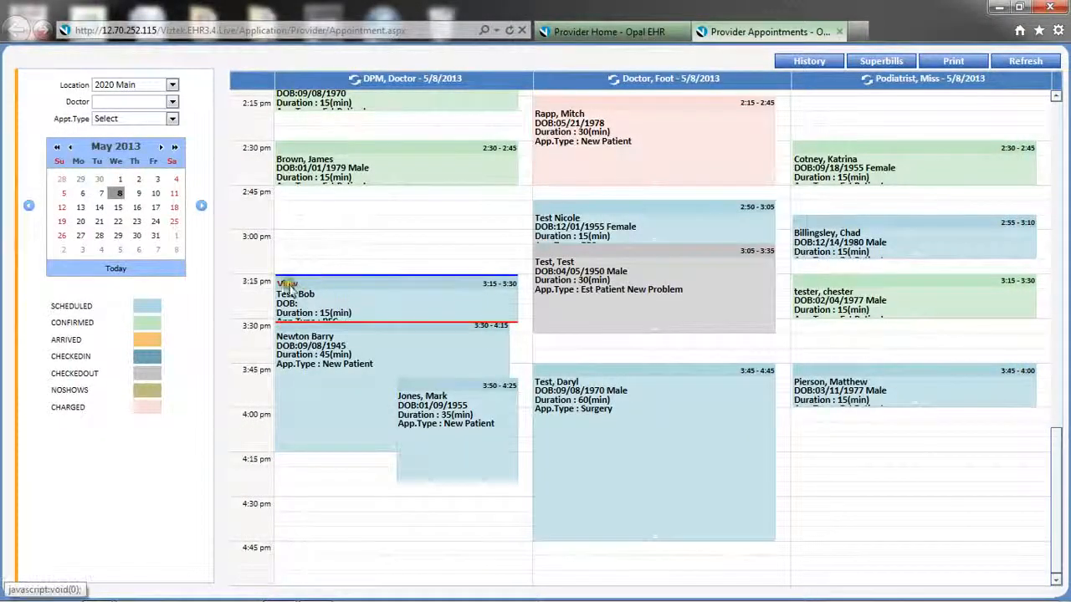
mouse_move(289, 284)
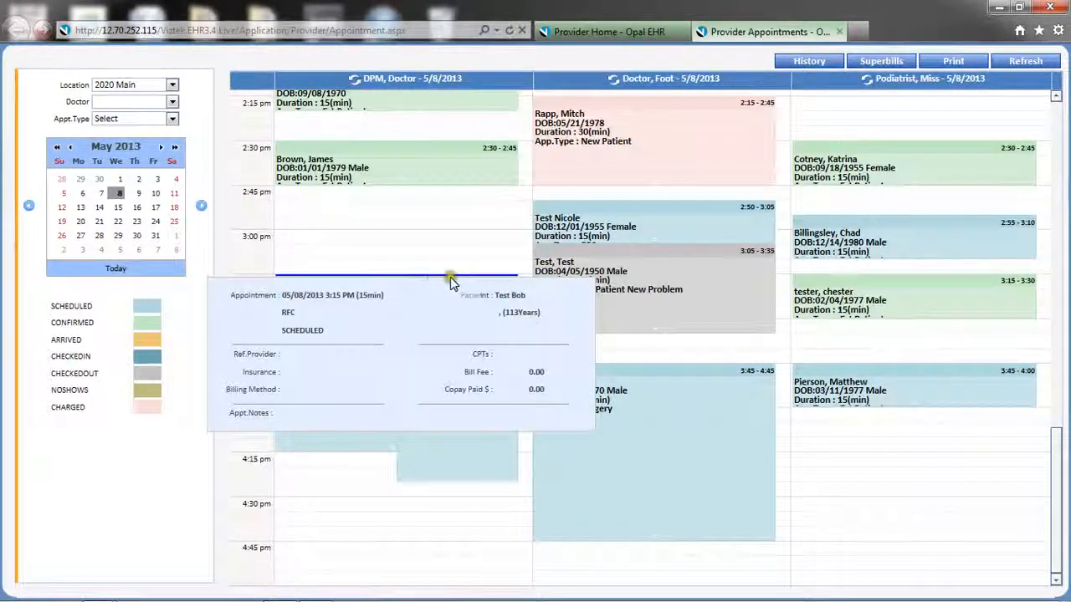
right_click(430, 165)
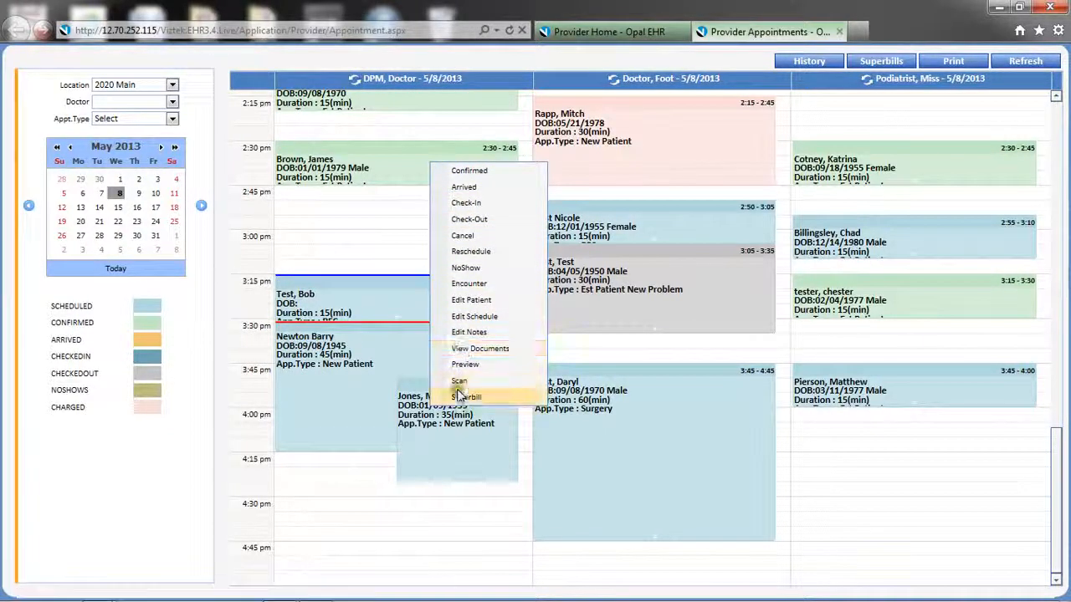
Mark the 2:30 DPM appointment Confirmed, then Arrived
click(469, 171)
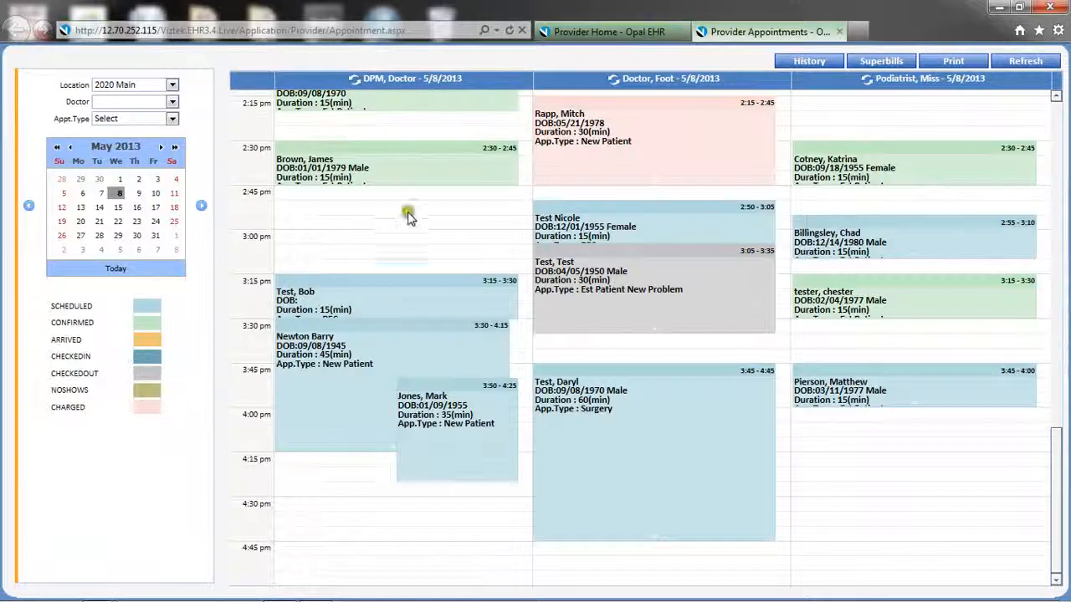
right_click(421, 173)
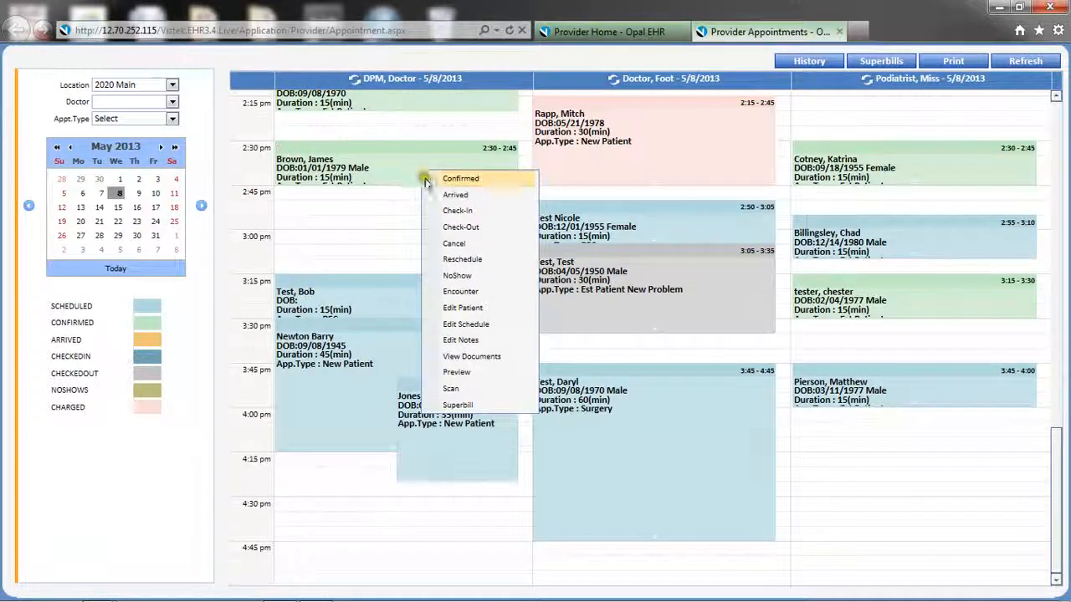
click(436, 197)
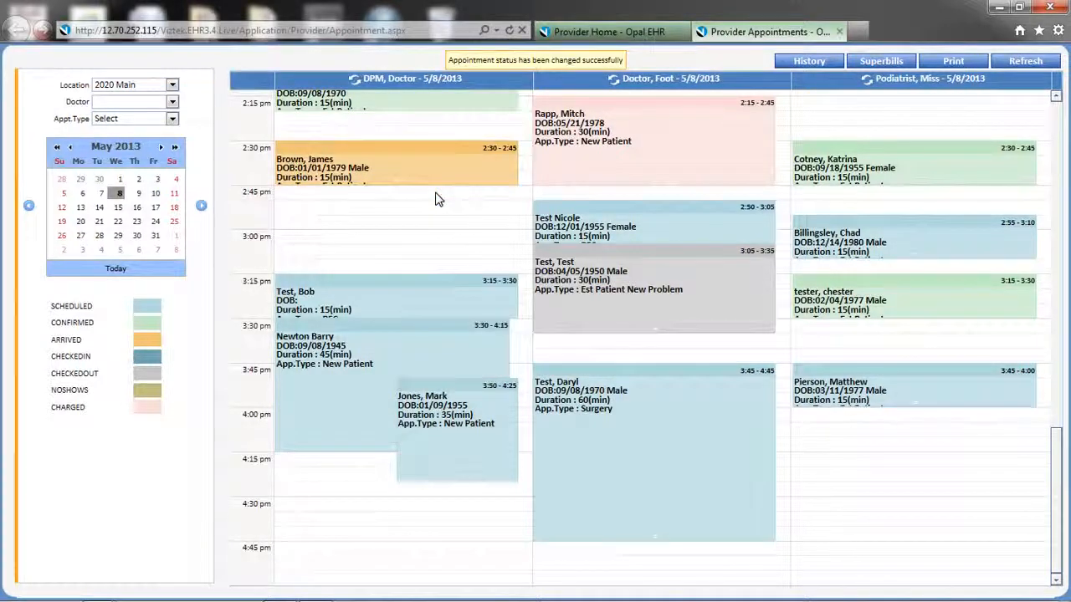
Check in the 2:15 new-patient appointment, then choose Cancel for it
right_click(599, 152)
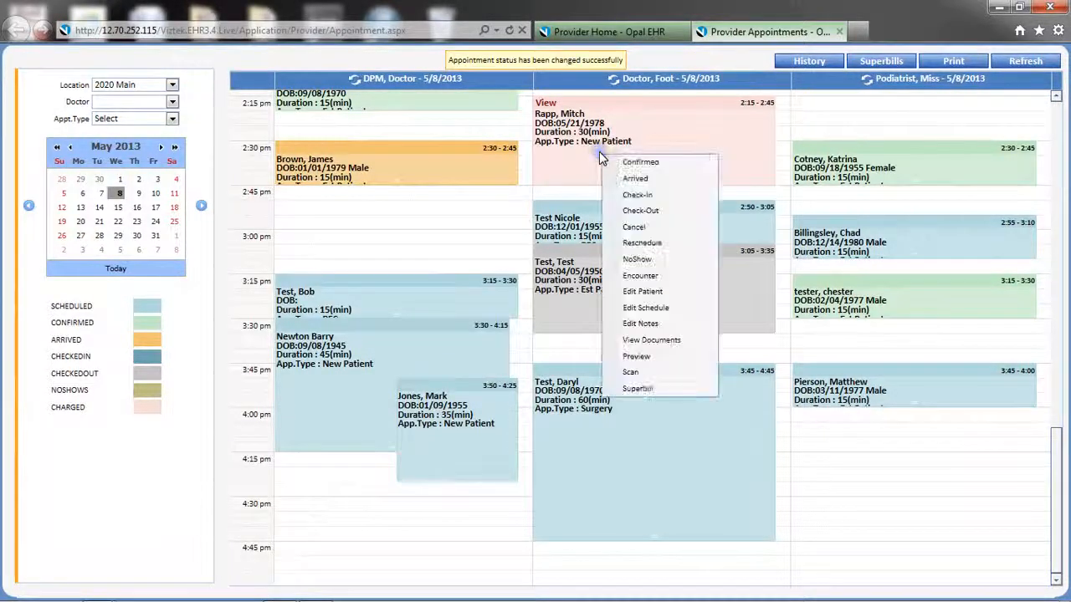
click(615, 201)
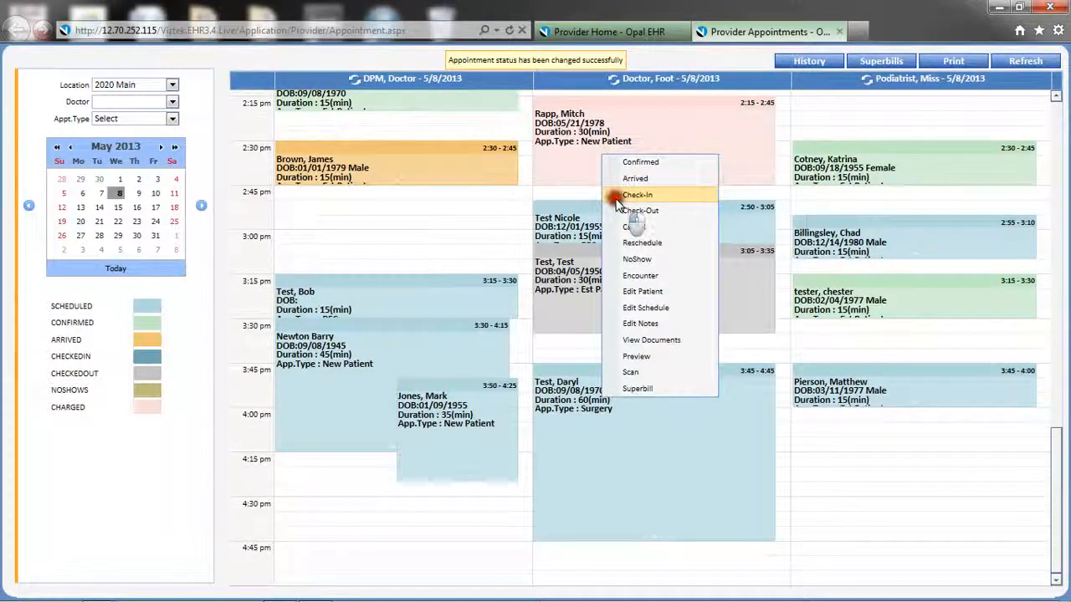
right_click(553, 174)
click(566, 245)
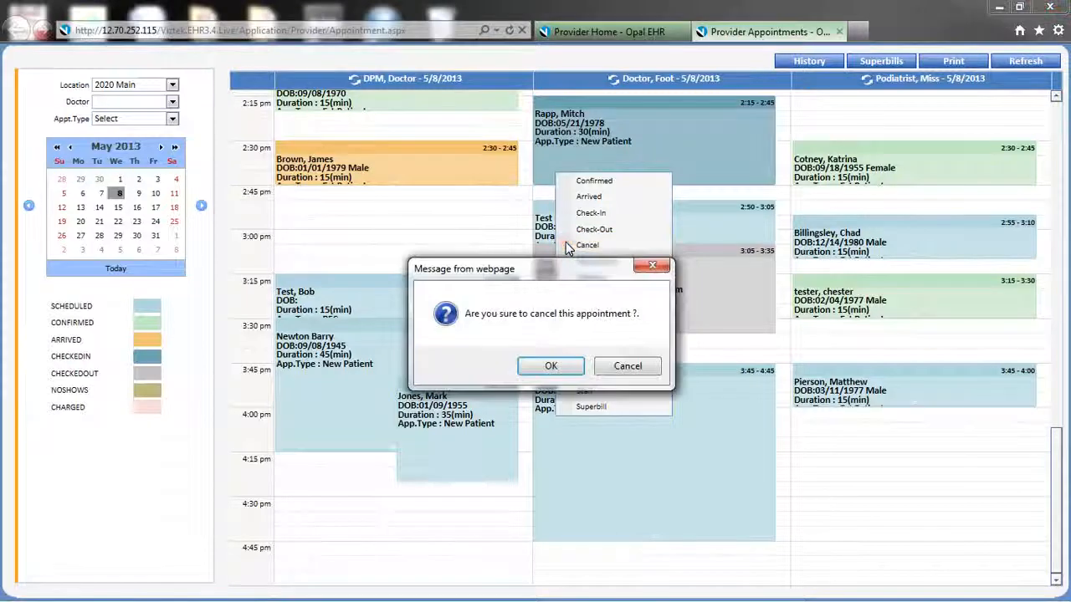
Confirm the 2:15 cancellation and preview reschedule slots for the 2:50 appointment
click(559, 368)
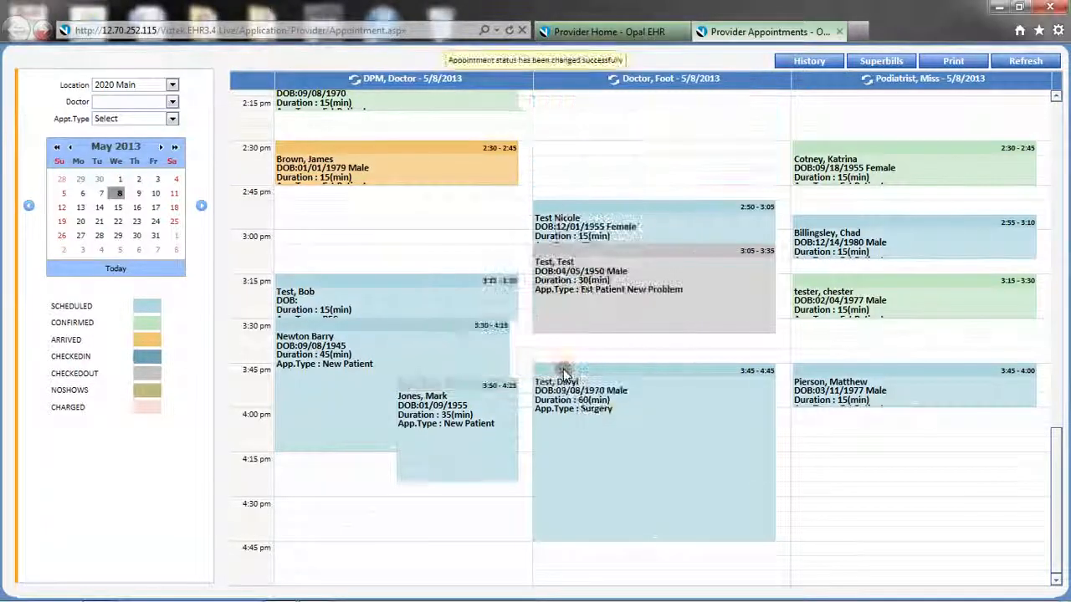
right_click(661, 225)
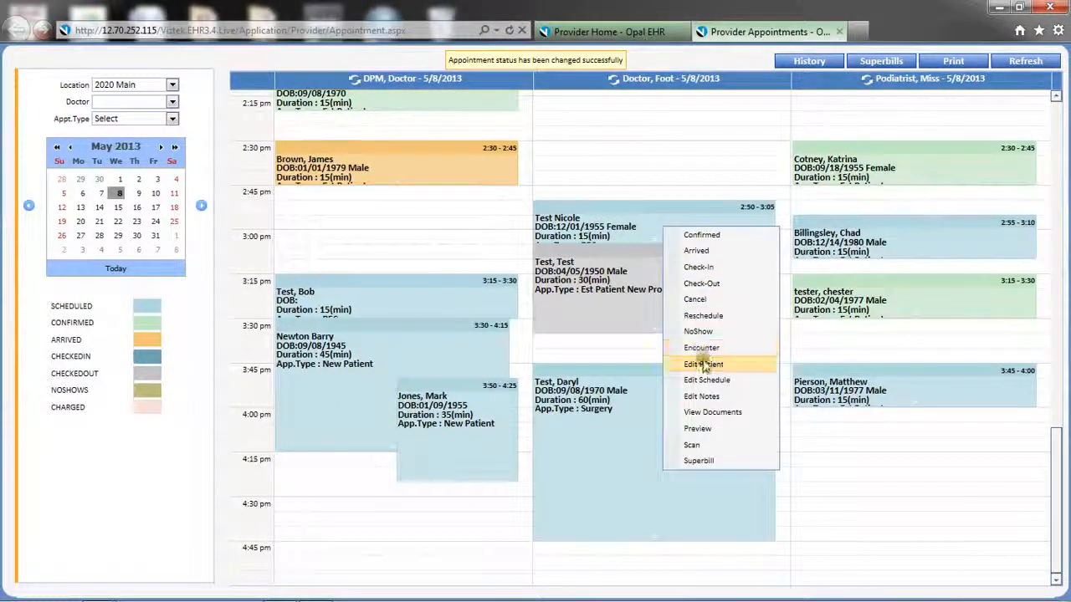
click(702, 315)
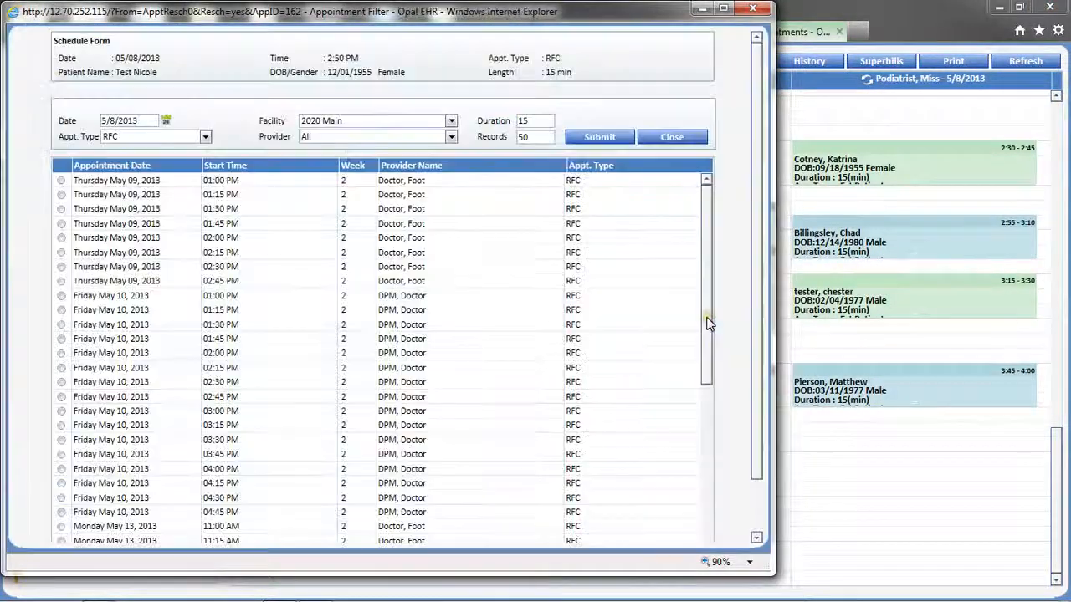
click(684, 137)
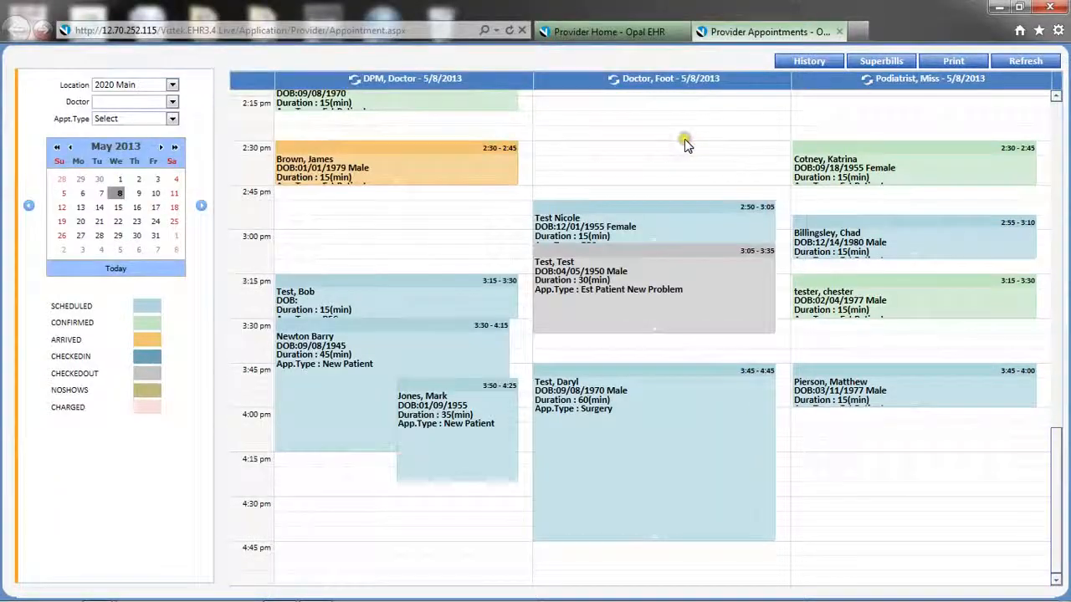
Open the 2:50 appointment's encounter screen, then close it
right_click(635, 206)
click(675, 326)
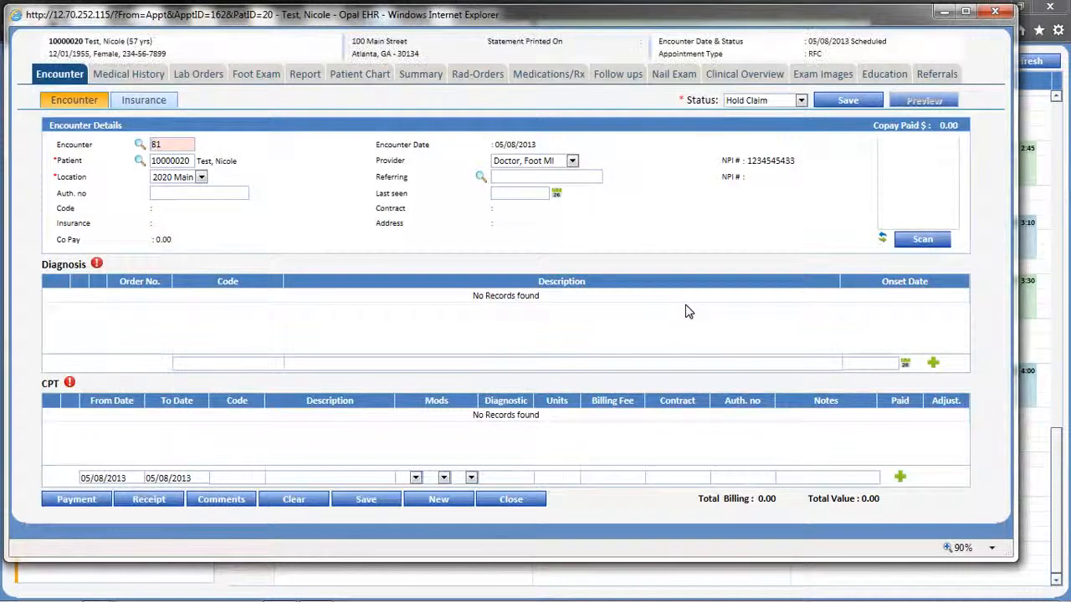
click(995, 11)
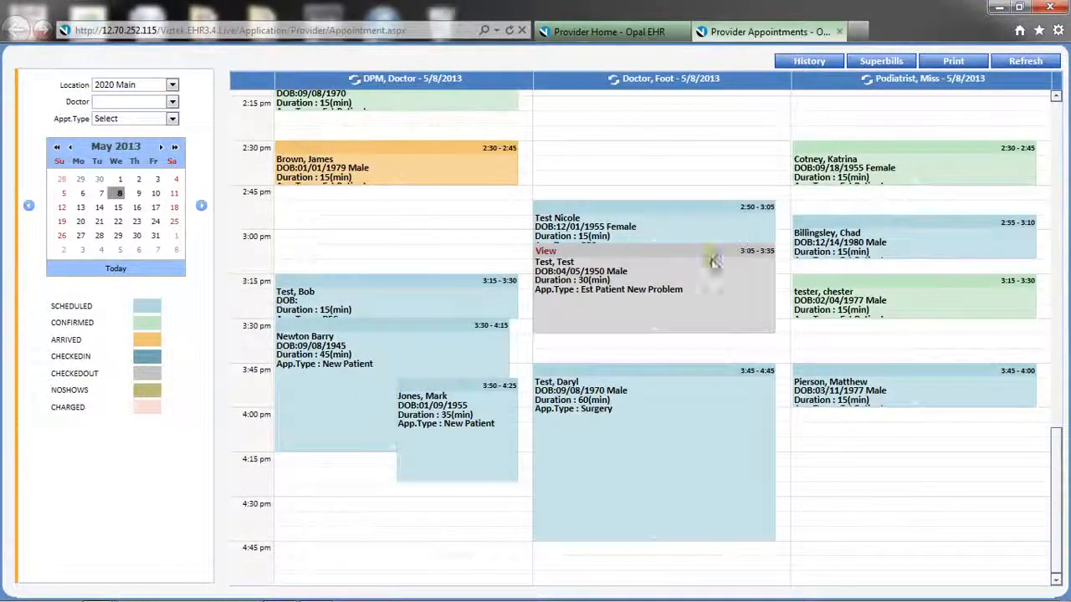
Open and close the 3:05 appointment's schedule editor and notes without changes
right_click(698, 275)
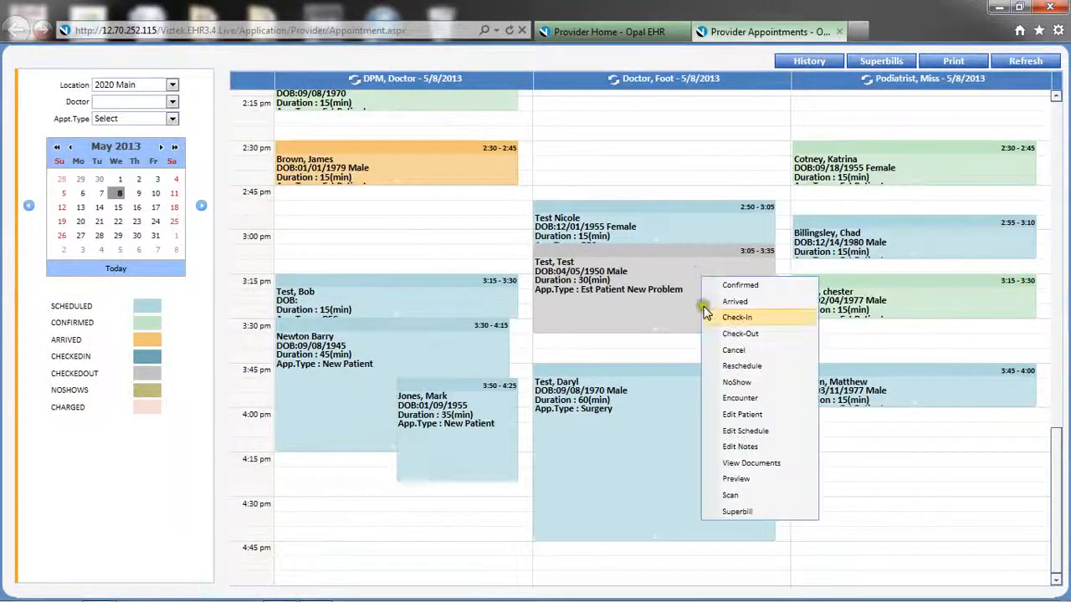
click(733, 433)
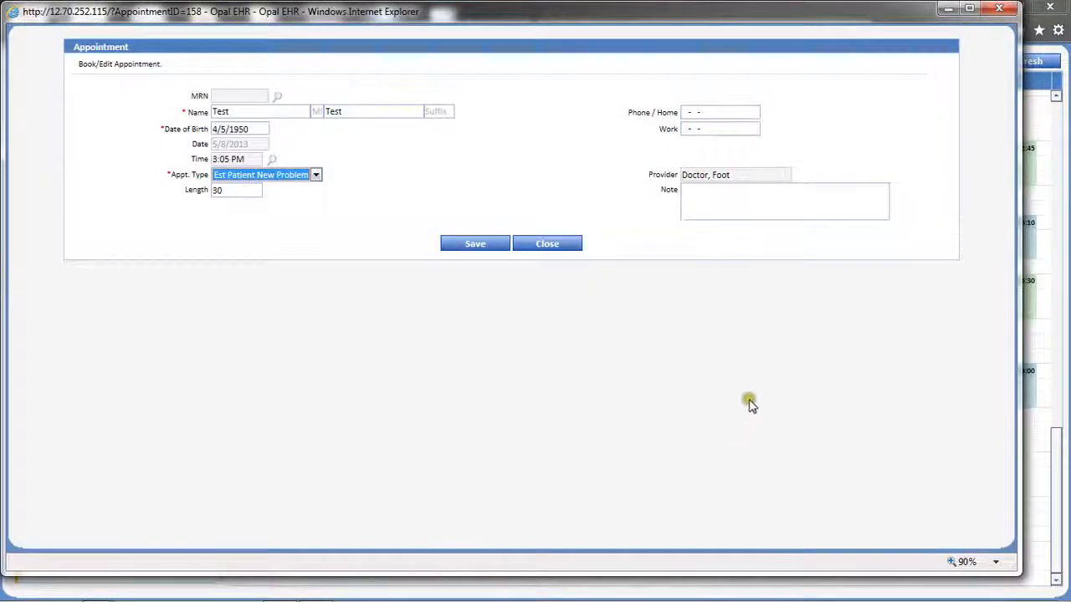
click(547, 244)
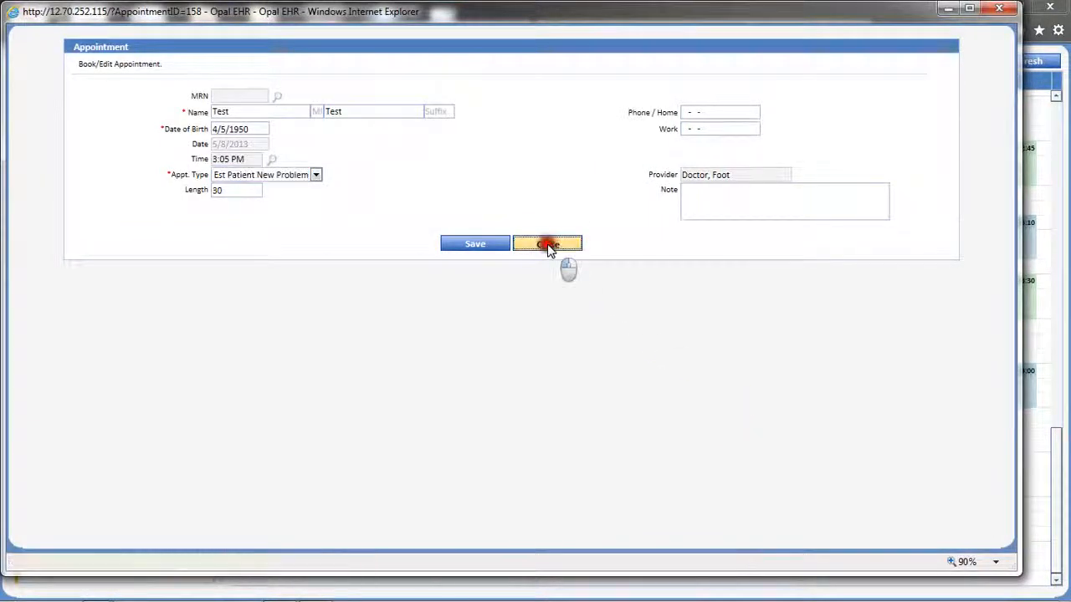
right_click(712, 278)
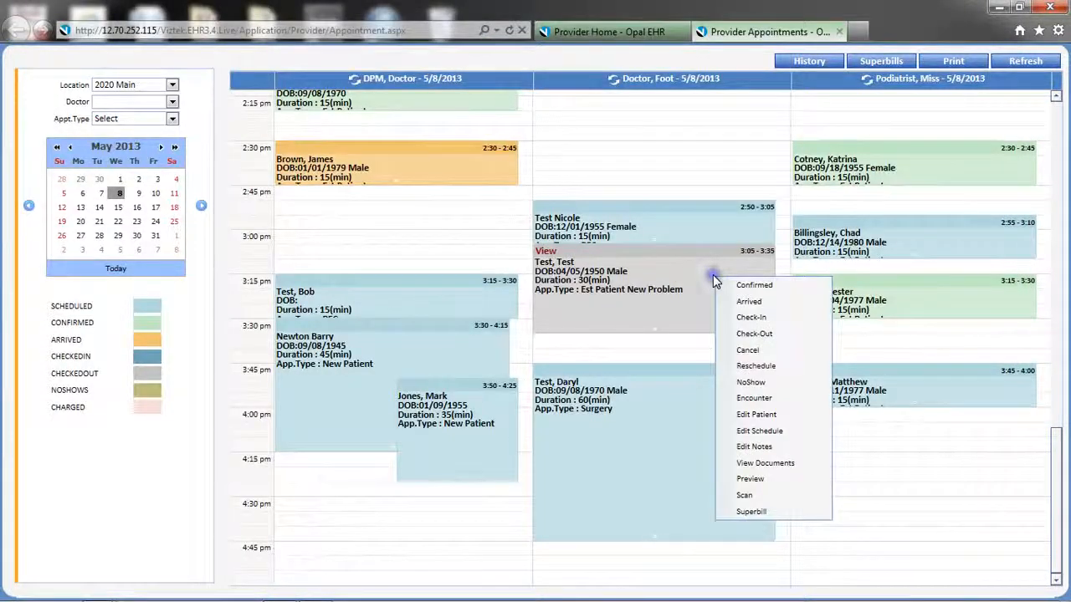
click(747, 445)
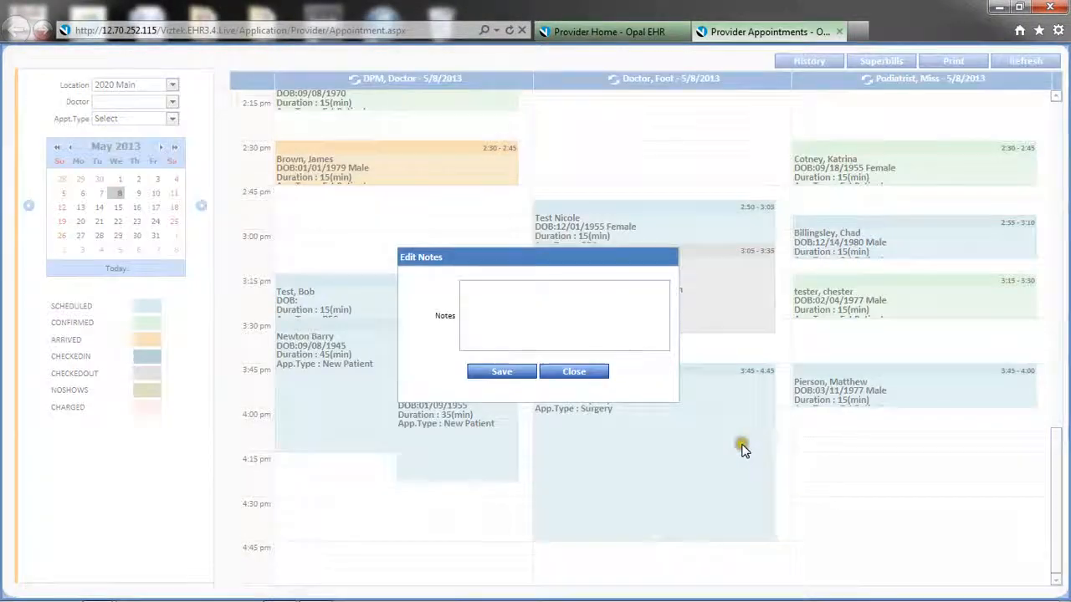
click(571, 371)
Start and exit a Quick Scan for the 3:45 surgery appointment, then open Test, Test's actions
right_click(610, 319)
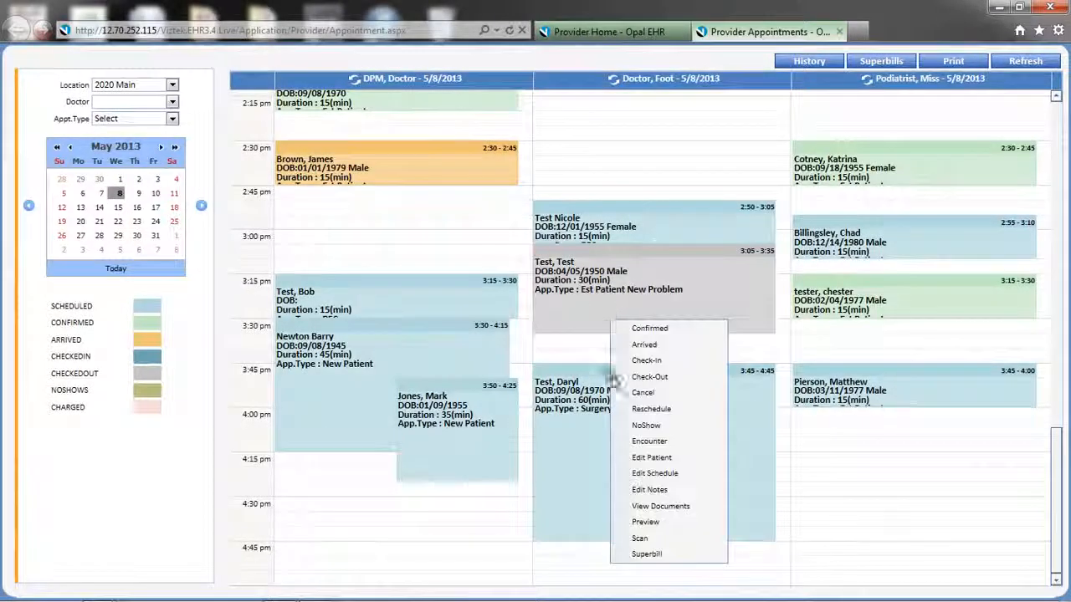
click(638, 540)
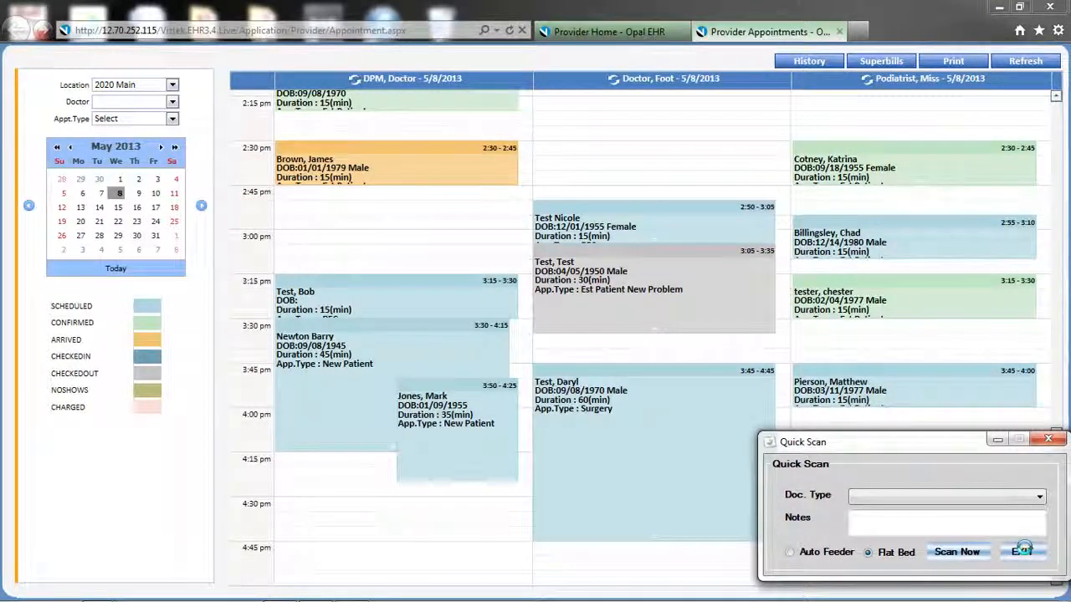
click(1022, 550)
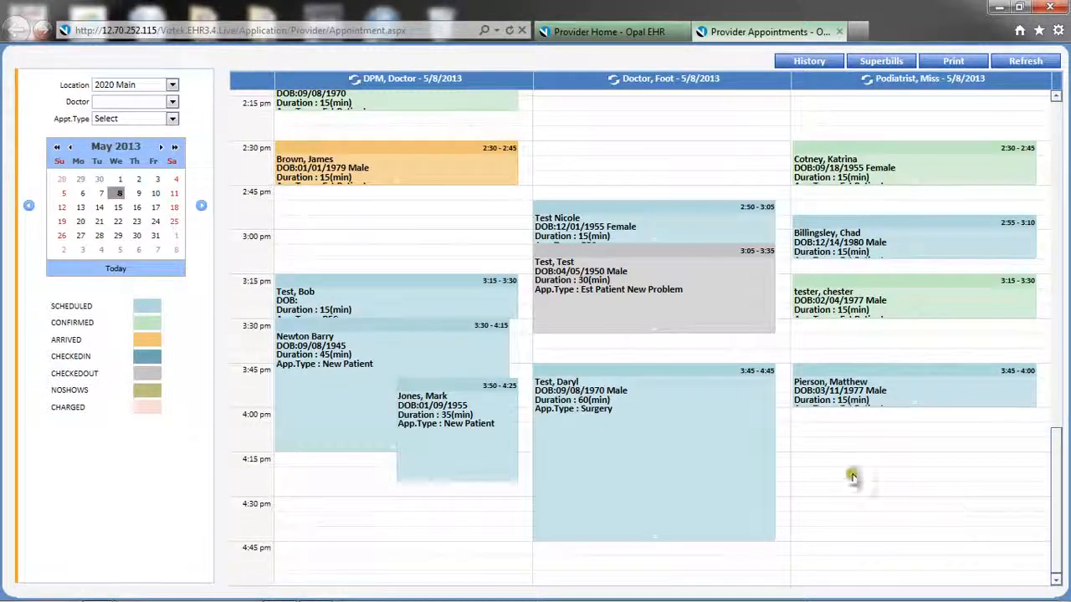
right_click(707, 300)
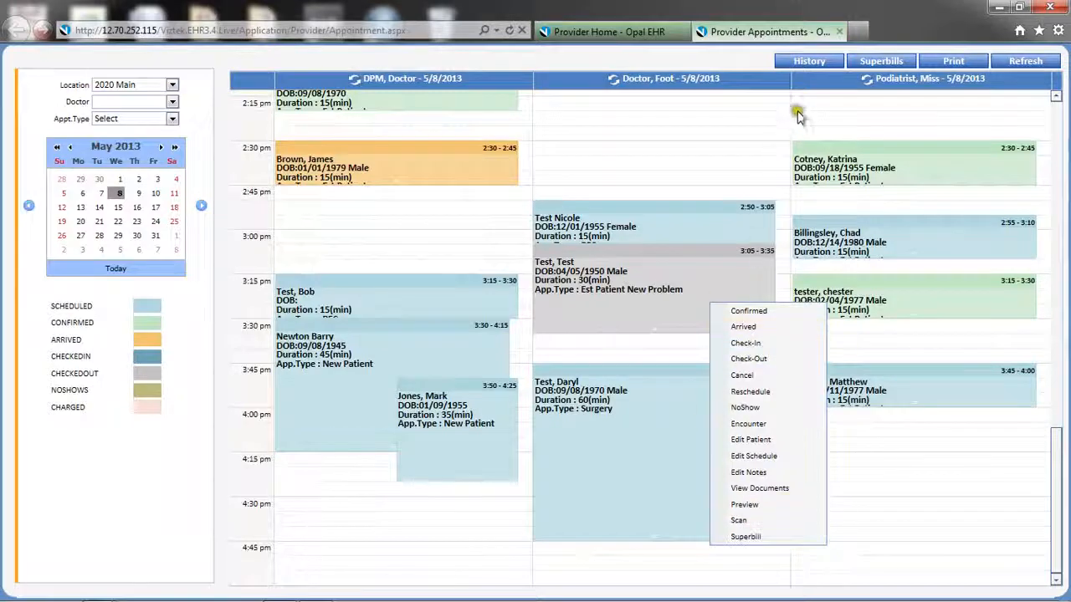
View the superbill report, paging forward once, then close it
click(880, 63)
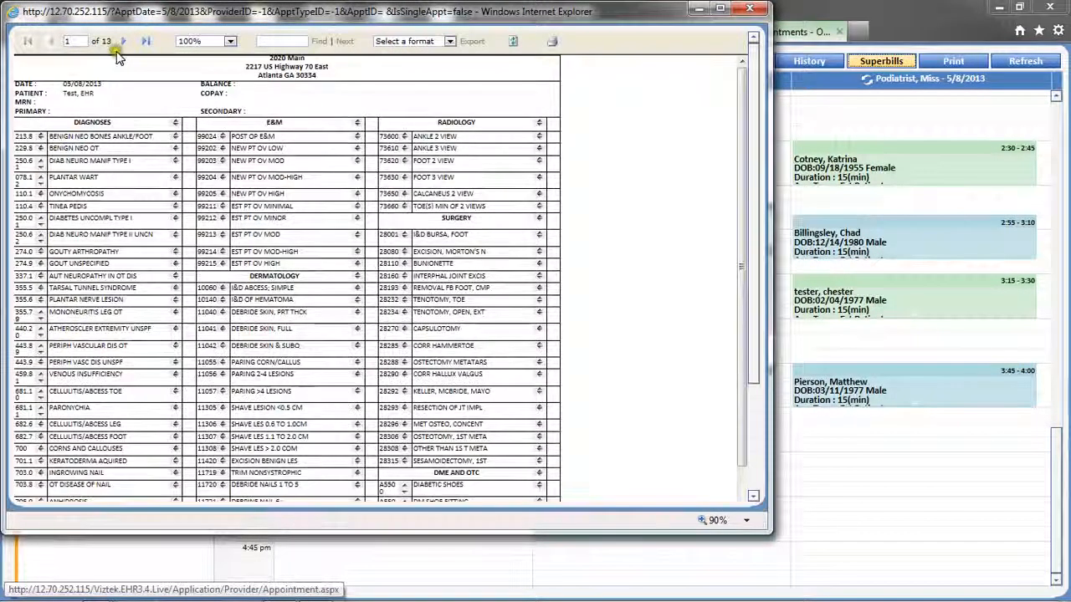
click(124, 42)
click(752, 12)
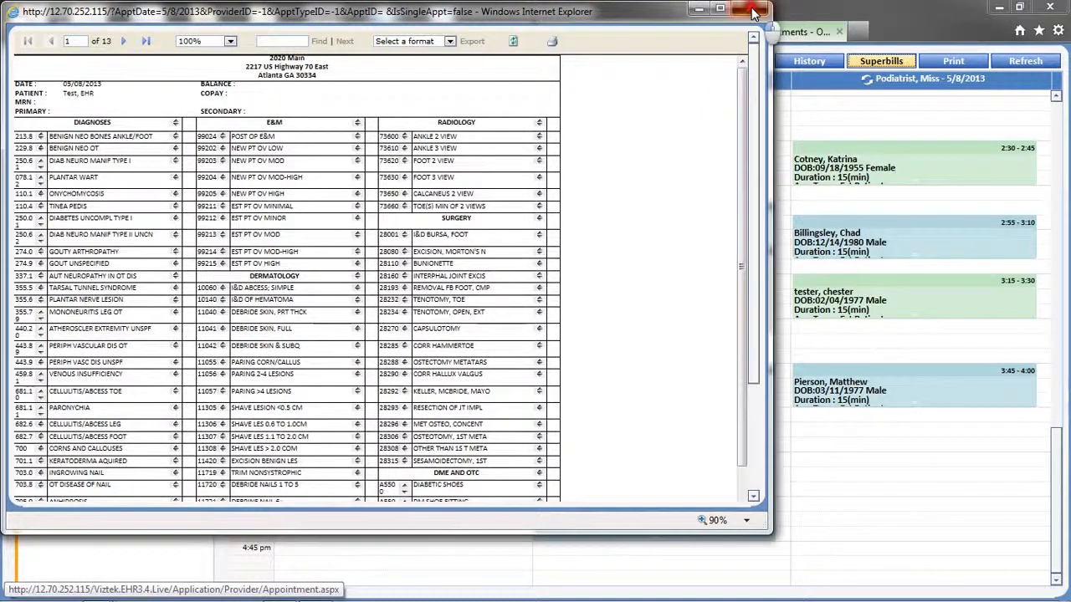
View and close the appointment history and 05/08/2013 daily schedule, then refresh the calendar
click(801, 60)
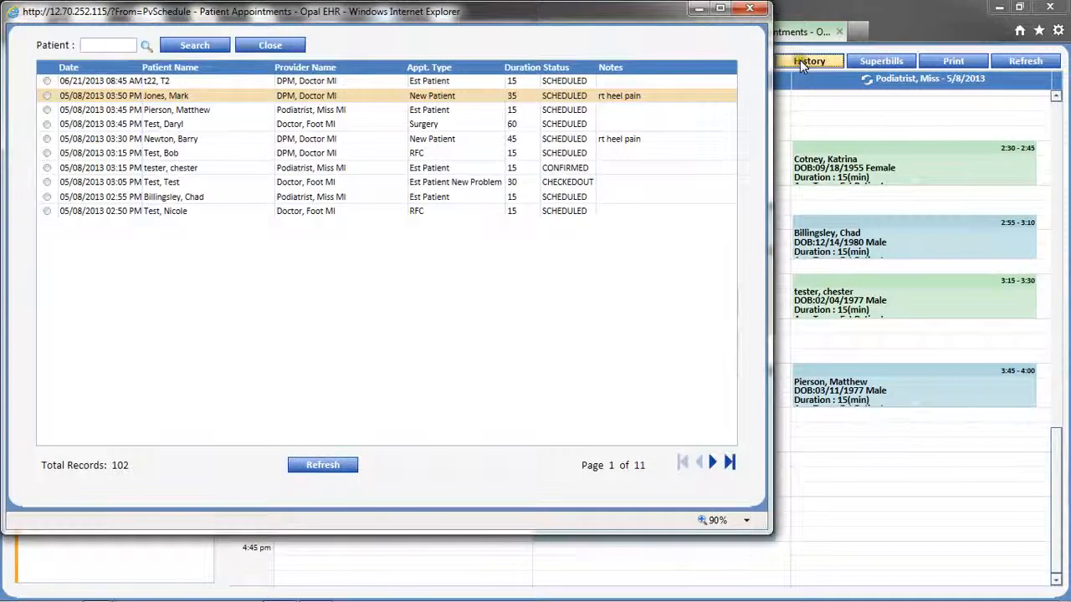
click(750, 12)
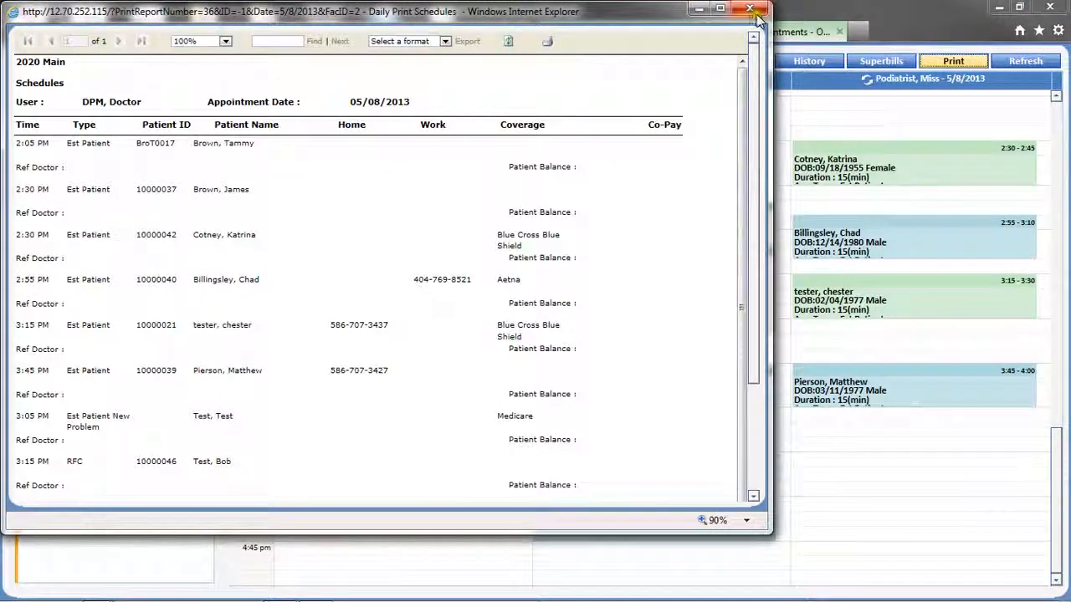
click(750, 10)
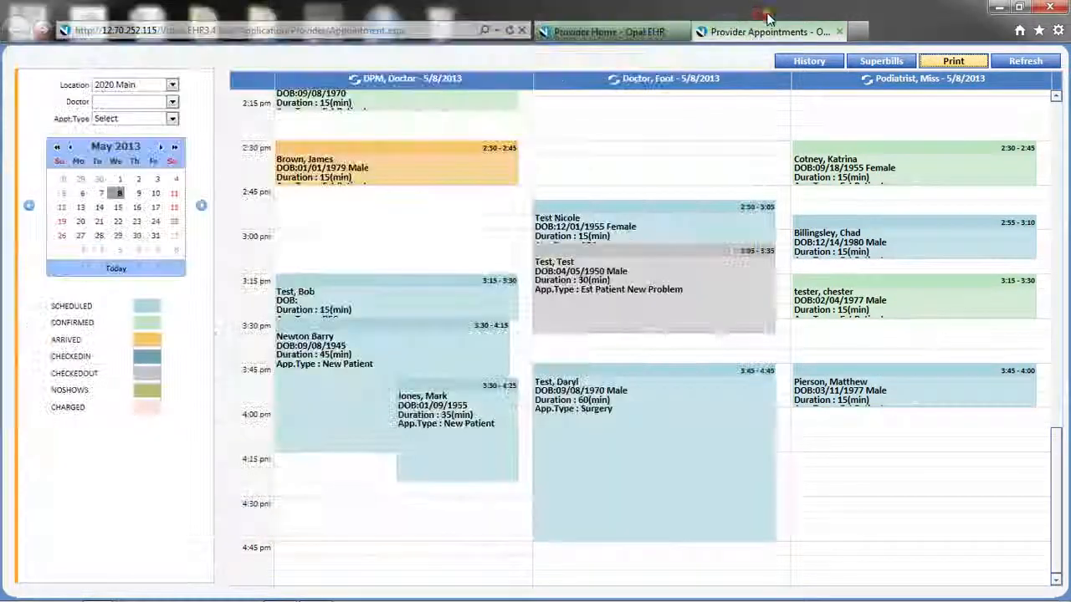
click(1026, 62)
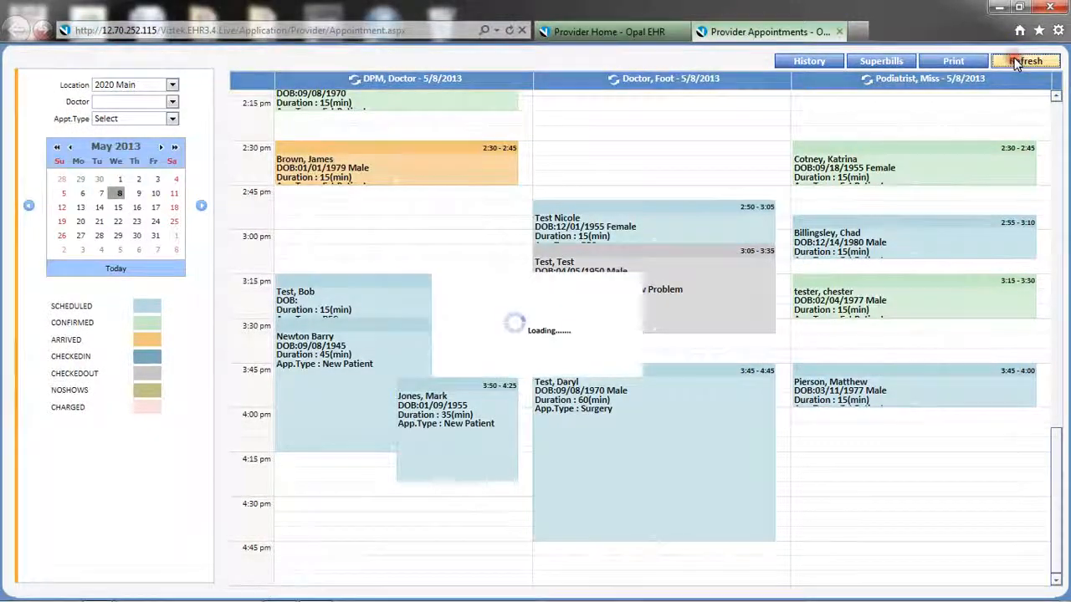
mouse_move(982, 307)
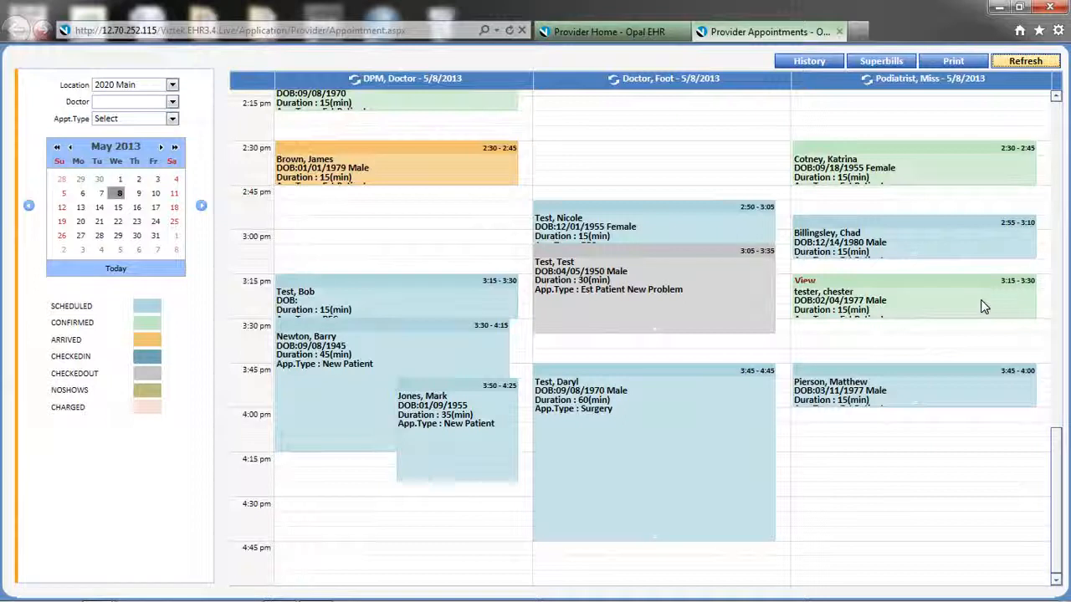
click(982, 302)
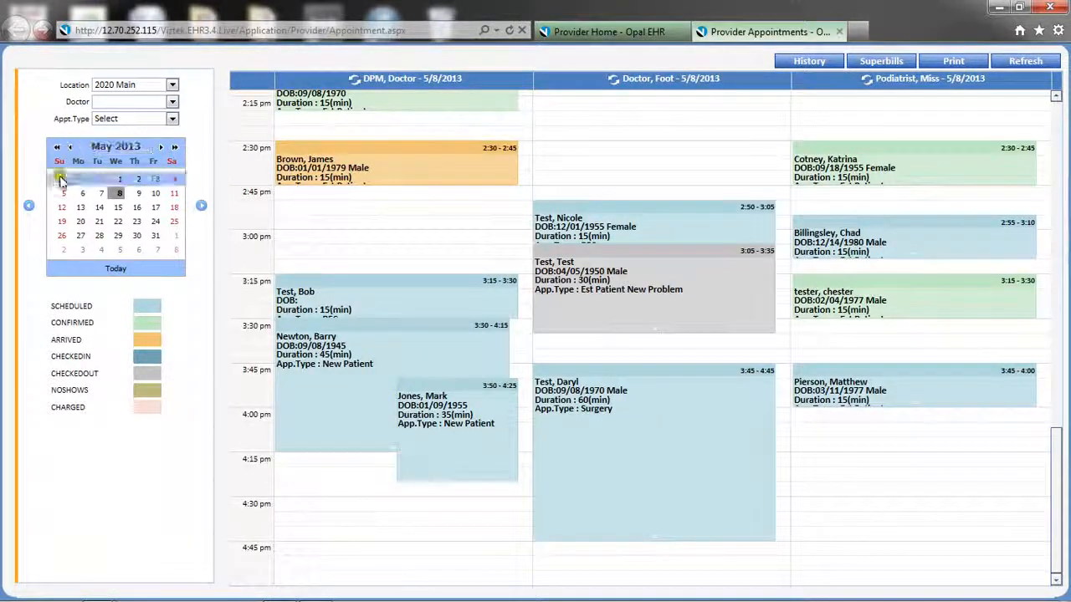
click(87, 194)
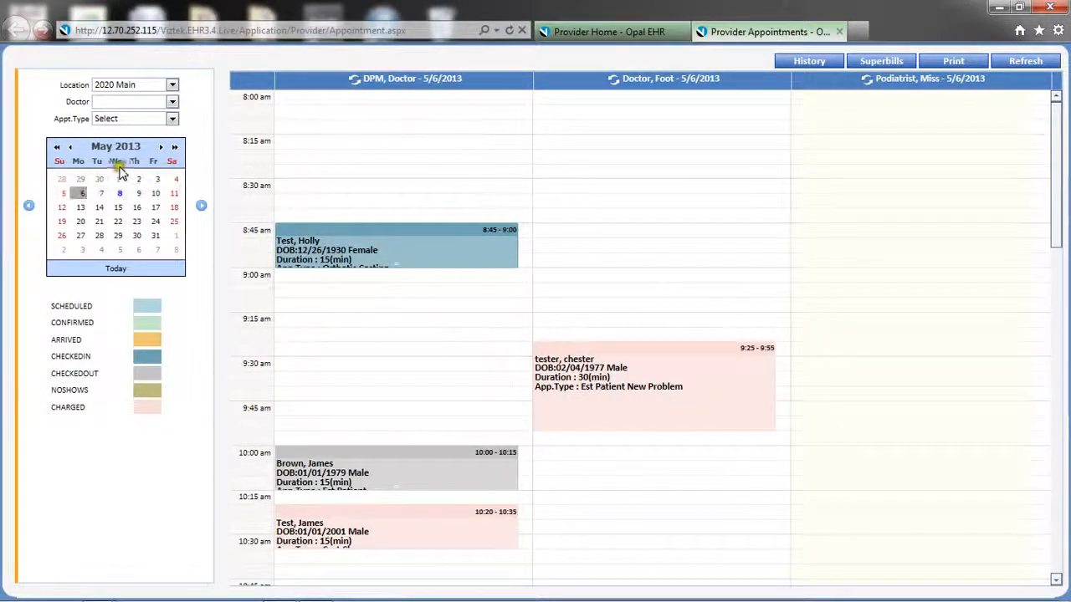
click(161, 148)
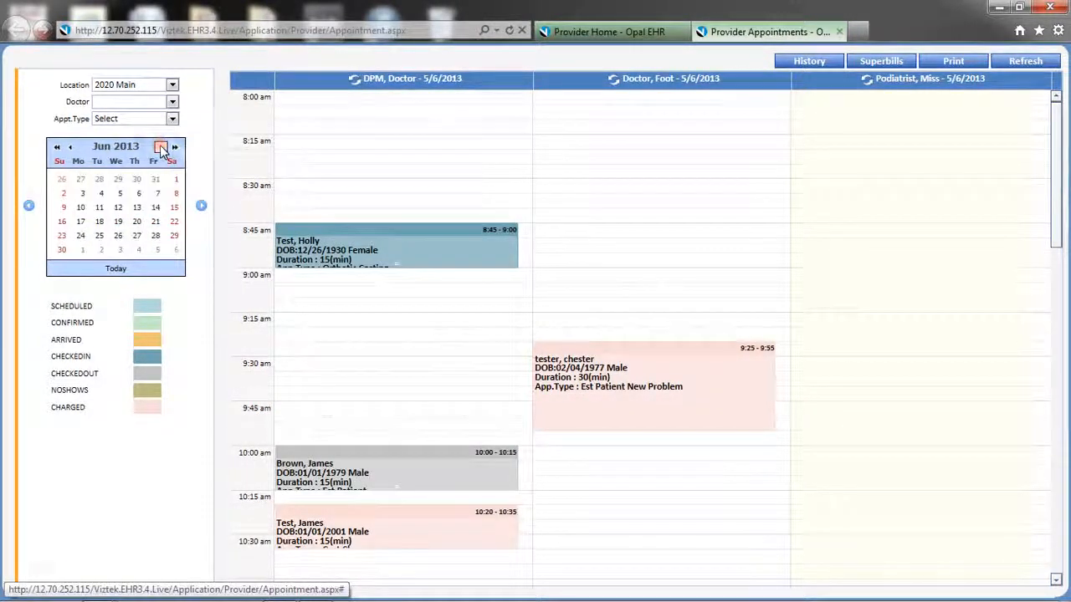
click(161, 147)
click(174, 147)
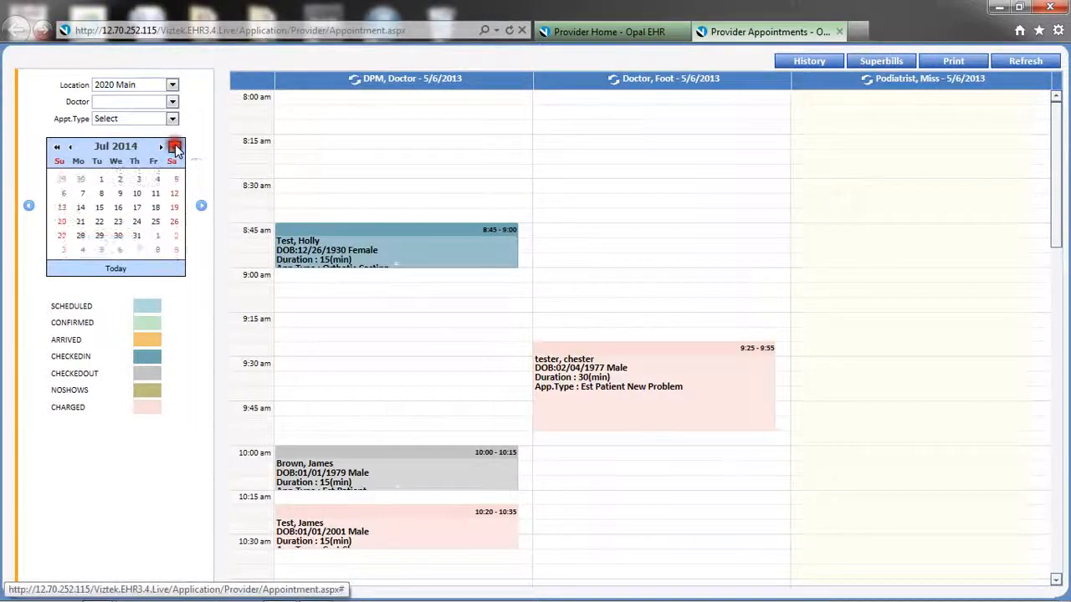
click(174, 147)
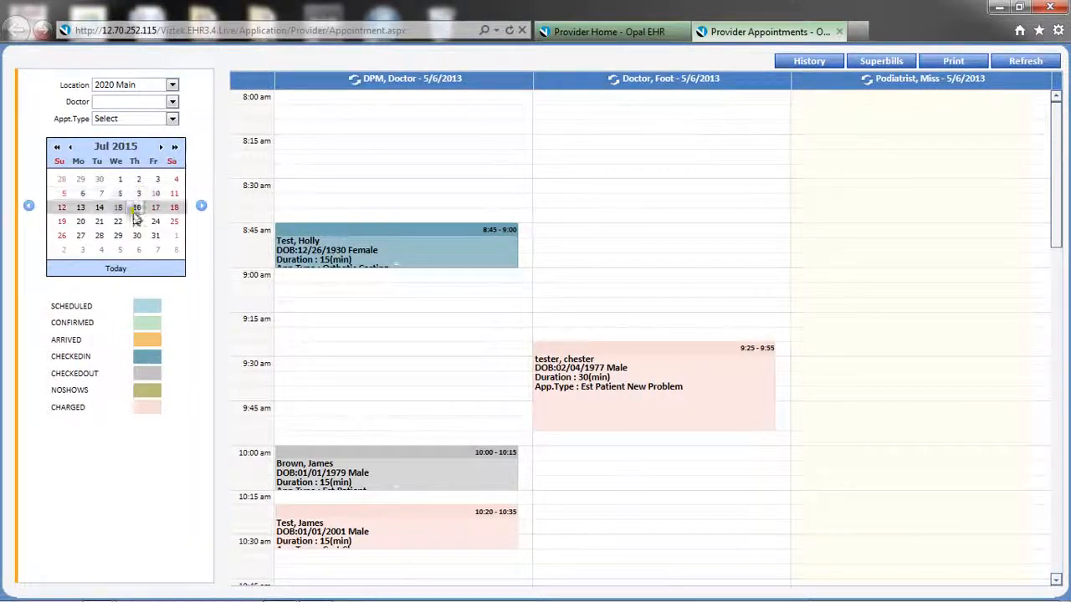
click(117, 268)
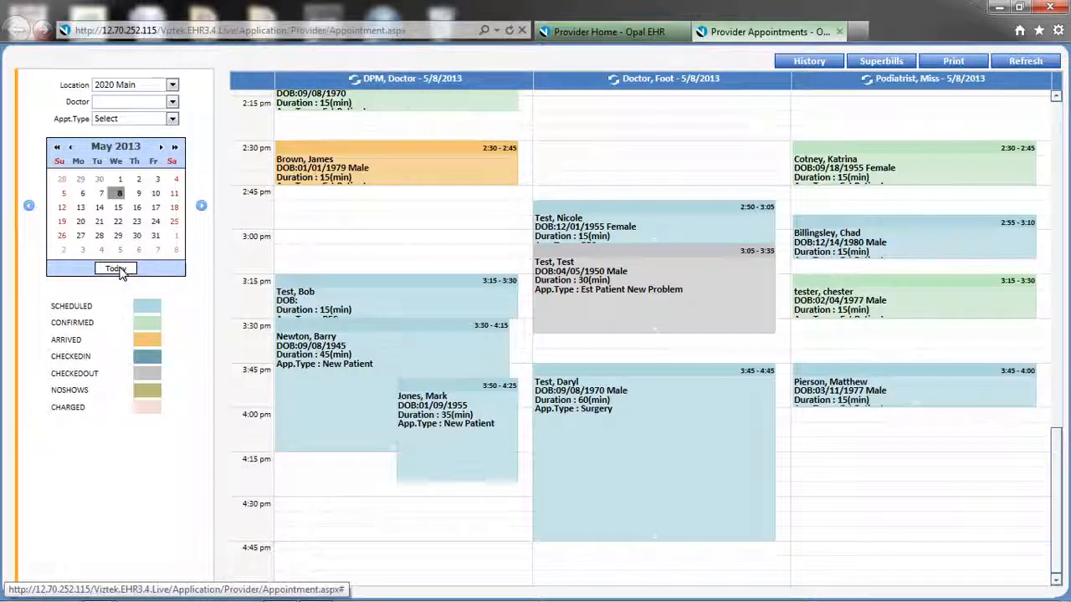
click(172, 85)
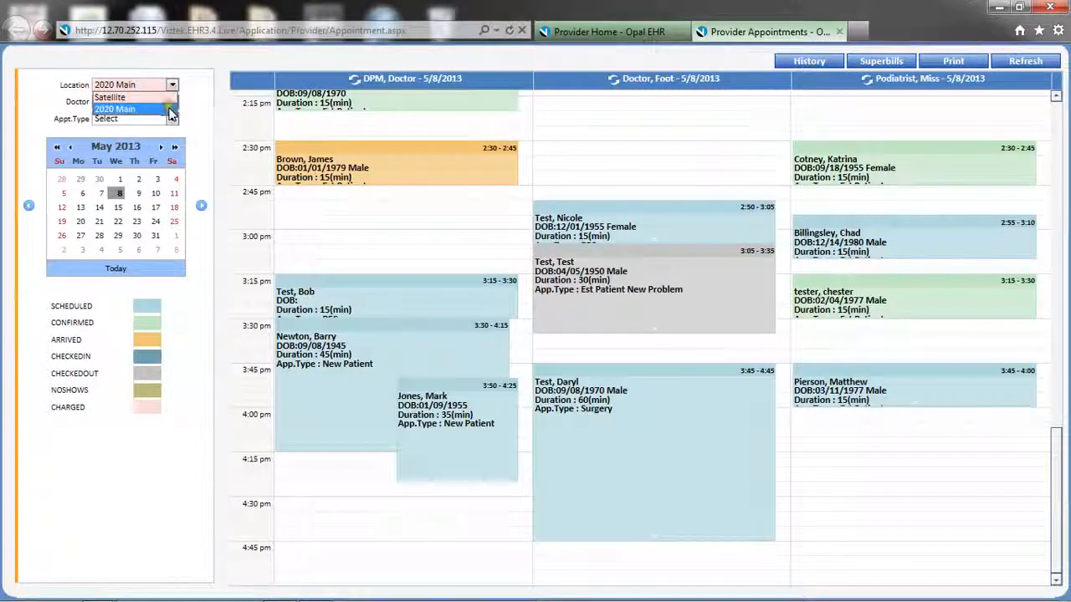
click(169, 109)
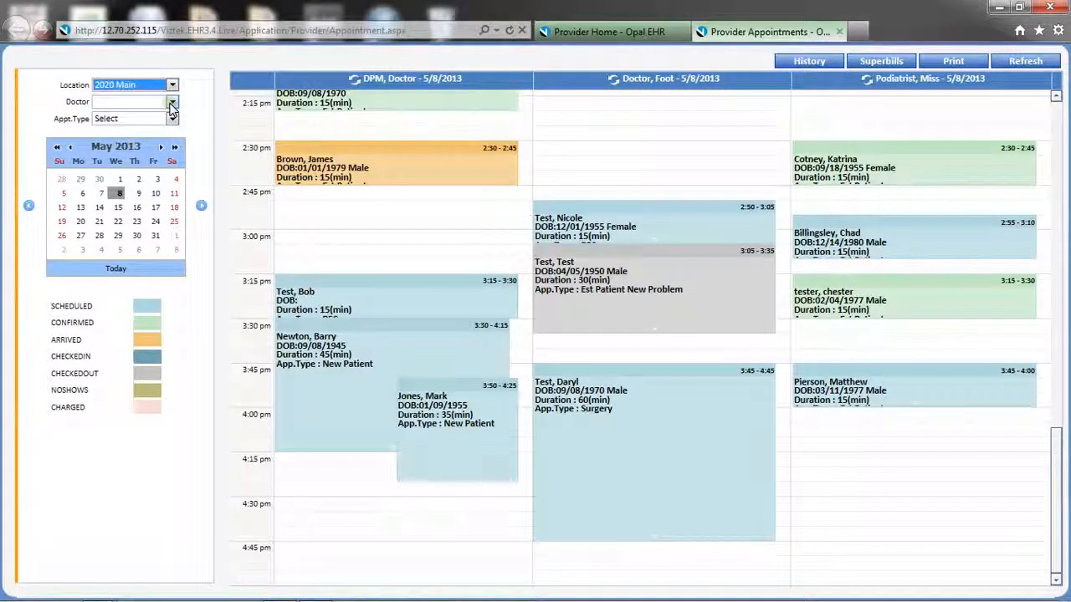
click(172, 101)
click(125, 149)
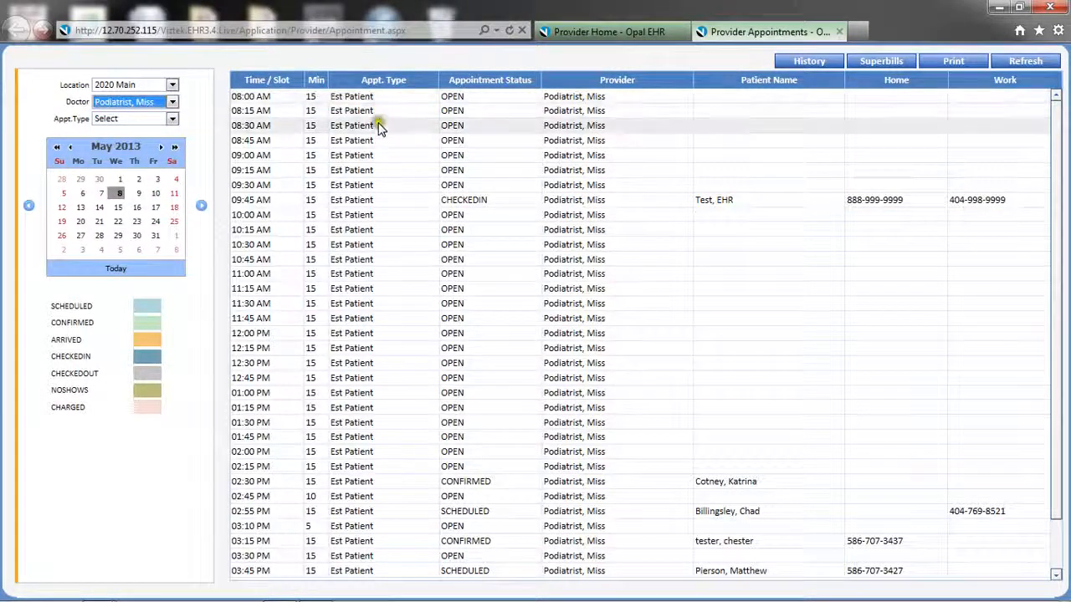
double_click(391, 428)
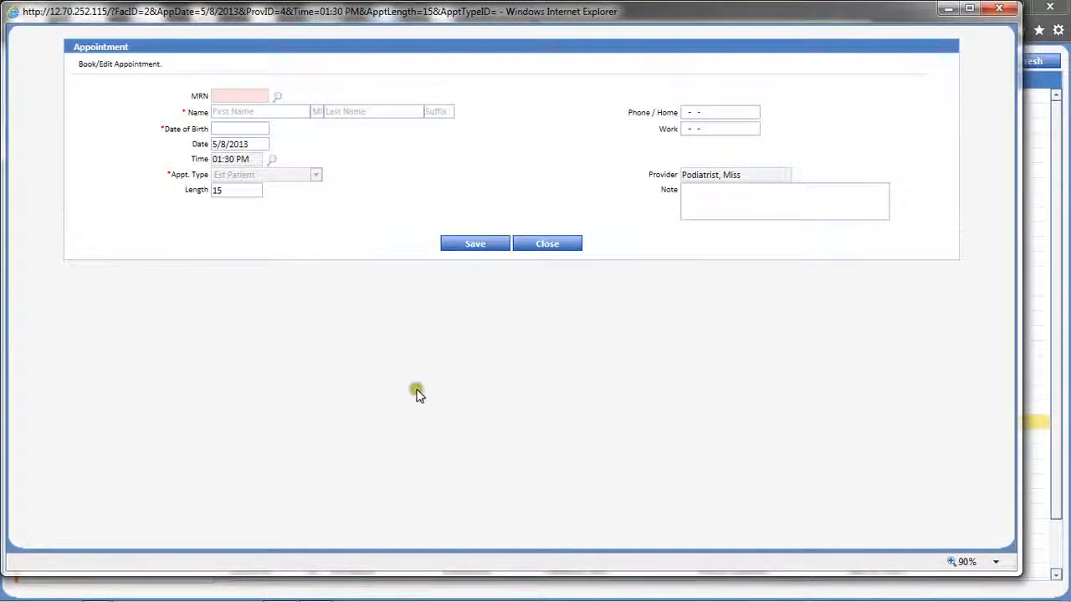
click(548, 246)
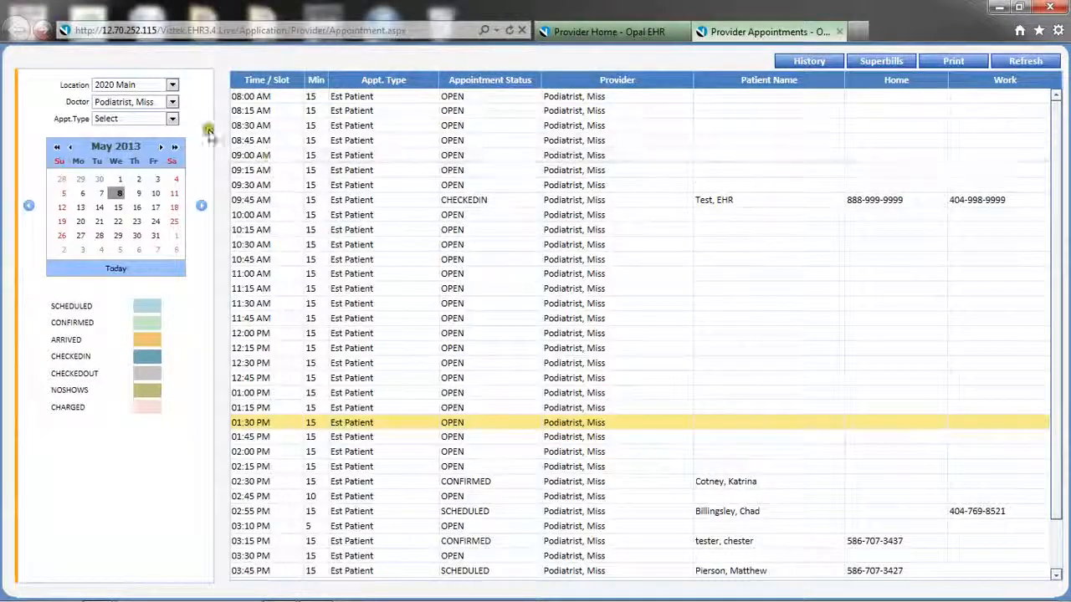
click(172, 102)
click(165, 121)
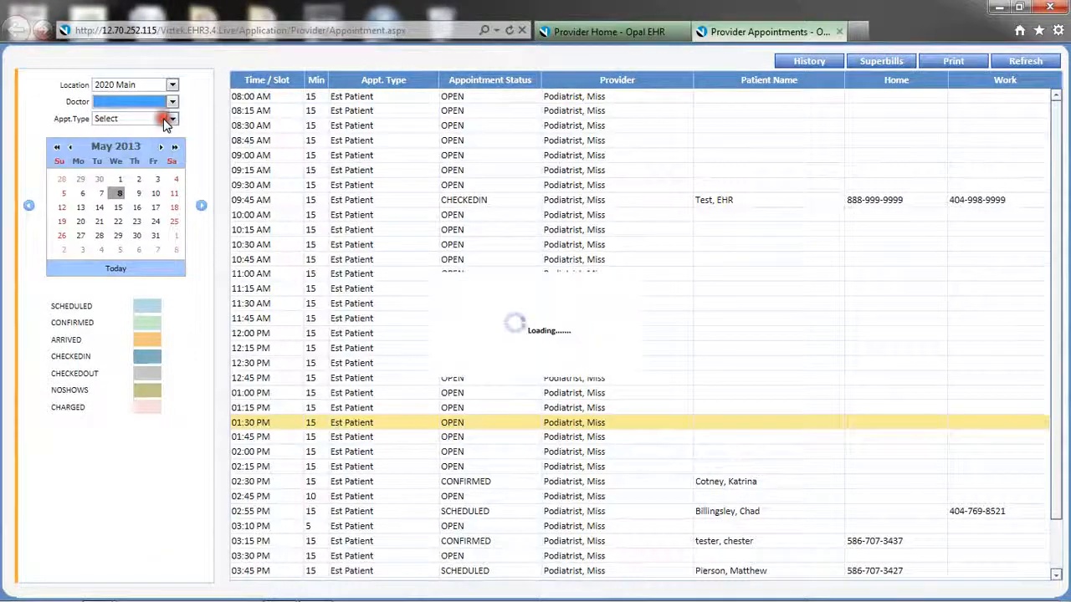